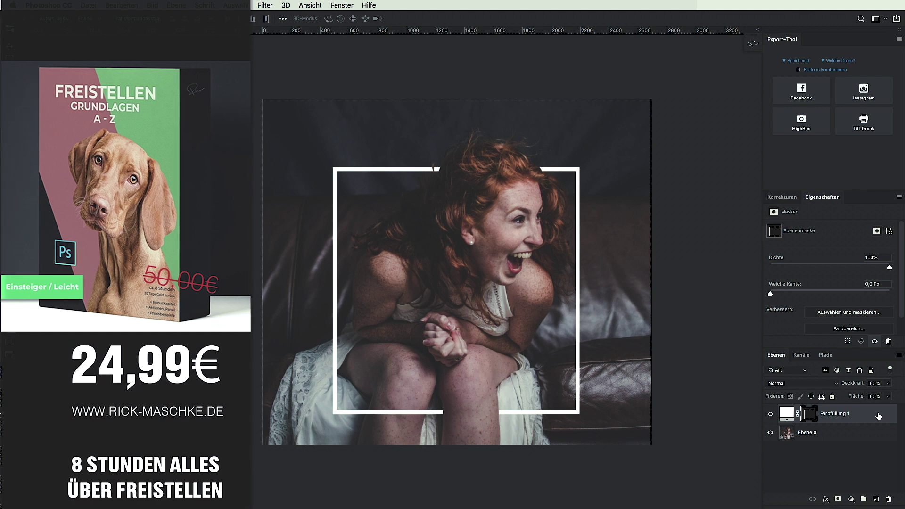
- Delete the Farbfüllung 1 white frame fill layer, leaving only the portrait photo
{"action": "key", "text": "Delete"}
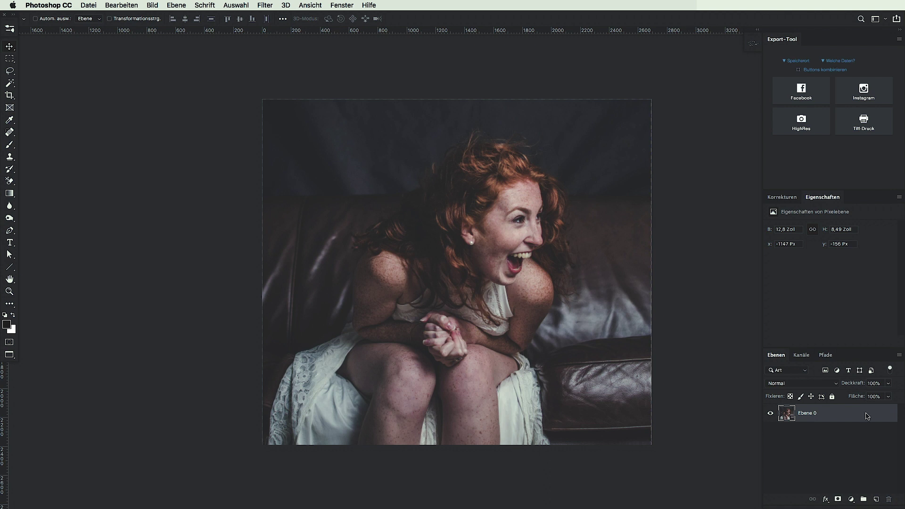
- Add a white #ffffff Volltonfarbe fill layer above the photo and invert its mask
{"action": "left_click", "coordinate": [852, 501]}
{"action": "left_click", "coordinate": [834, 314]}
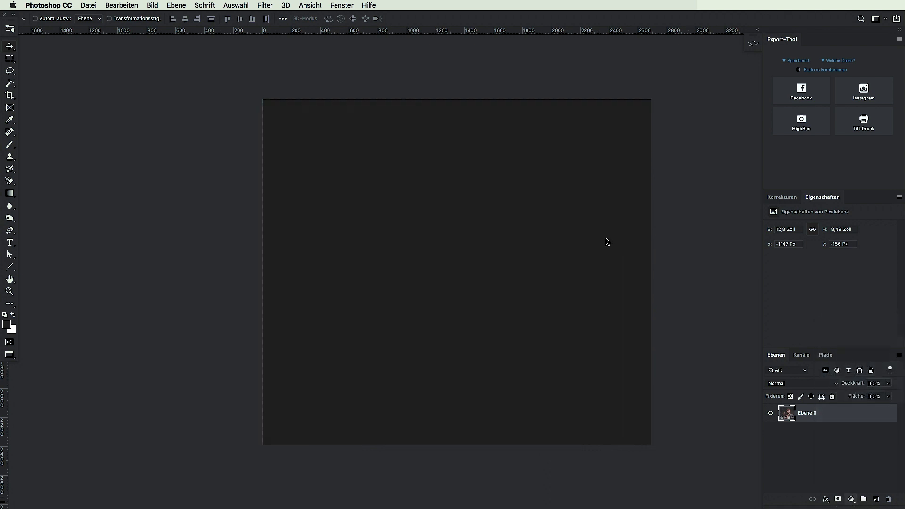
{"action": "left_click_drag", "start_coordinate": [496, 258], "coordinate": [363, 238]}
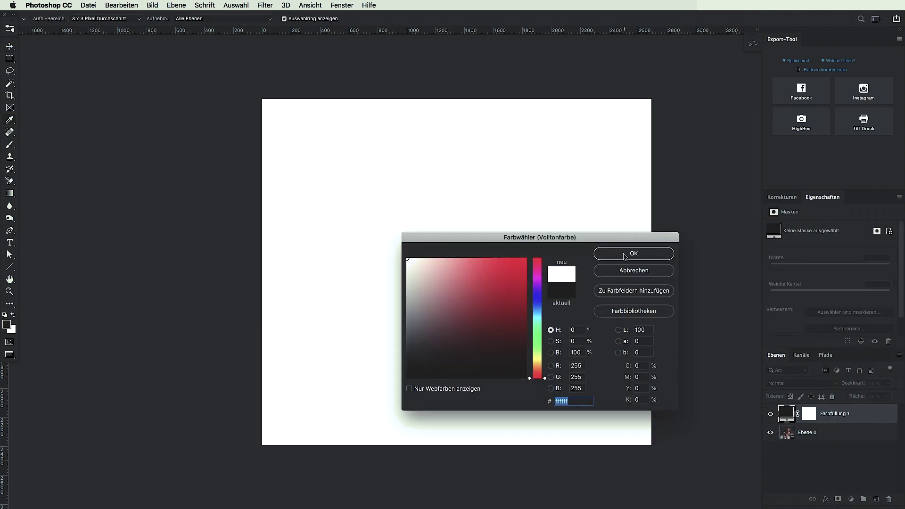
{"action": "left_click", "coordinate": [625, 257]}
{"action": "left_click", "coordinate": [812, 415]}
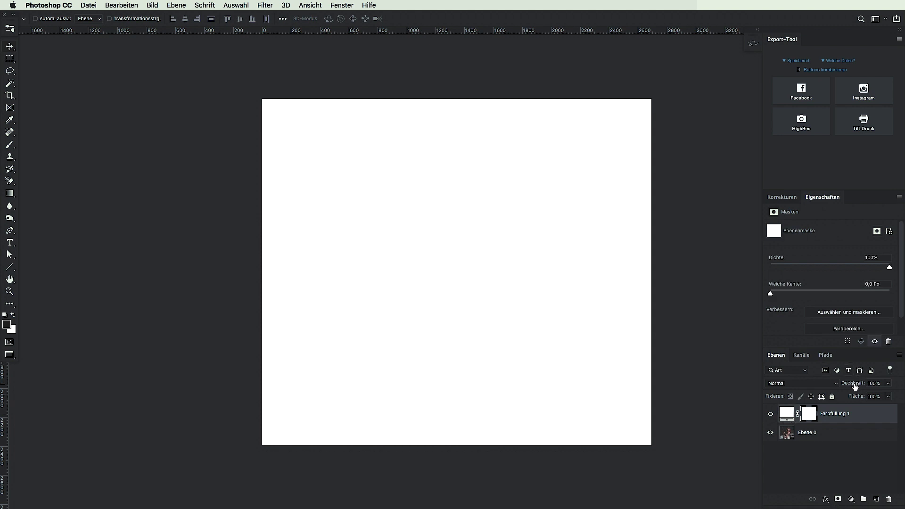
{"action": "key", "text": "ctrl+i"}
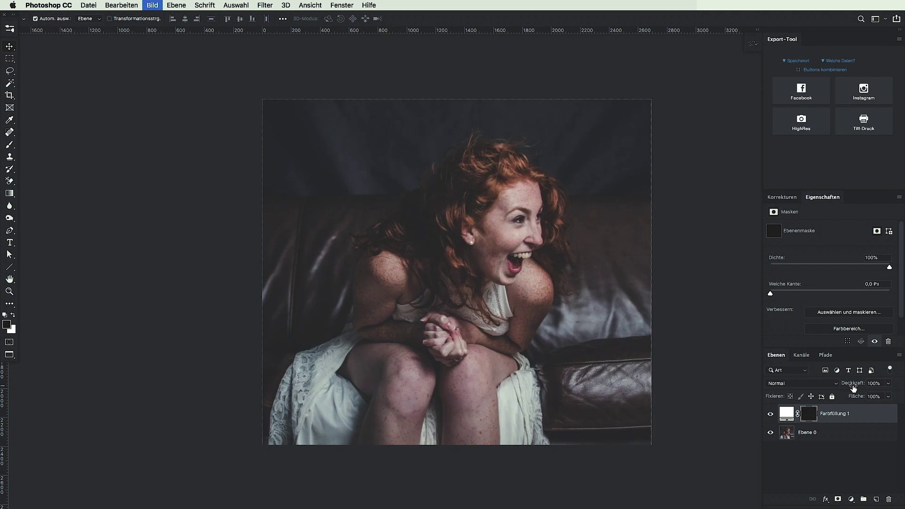
{"action": "scroll", "coordinate": [540, 314], "scroll_direction": "up", "scroll_amount": 2}
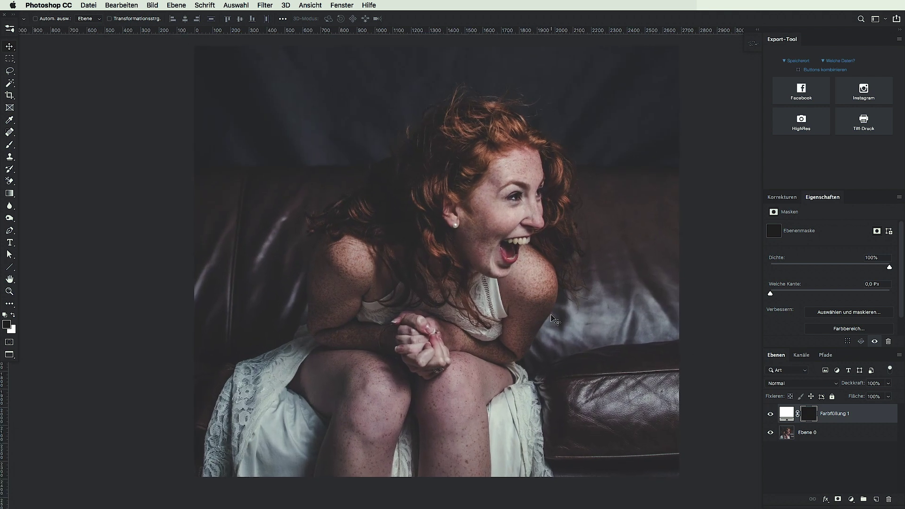
- Marquee a large square over the woman and fill it white on the fill layer's mask
{"action": "left_click", "coordinate": [8, 58]}
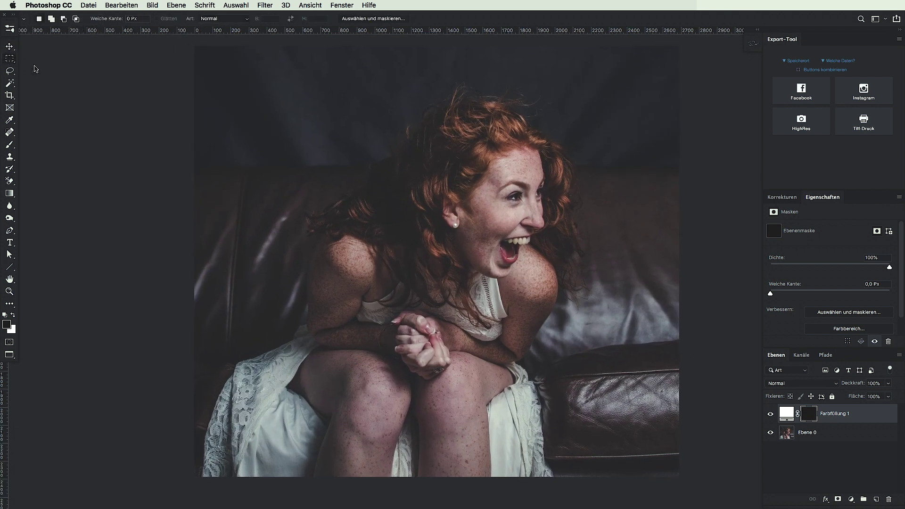
{"action": "mouse_move", "coordinate": [285, 103]}
{"action": "left_mouse_down"}
{"action": "mouse_move", "coordinate": [547, 337]}
{"action": "mouse_move", "coordinate": [596, 445]}
{"action": "mouse_move", "coordinate": [588, 451]}
{"action": "mouse_move", "coordinate": [596, 453]}
{"action": "left_mouse_up"}
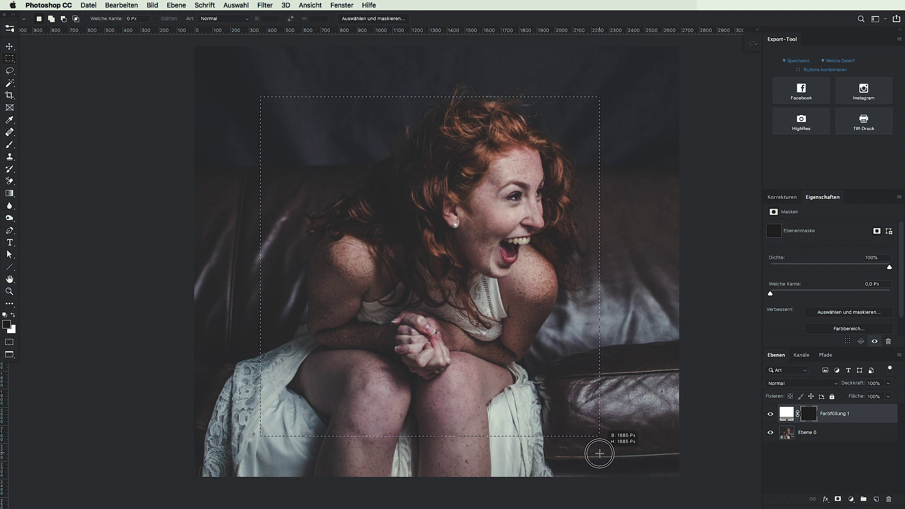
{"action": "left_click_drag", "start_coordinate": [596, 453], "coordinate": [600, 453]}
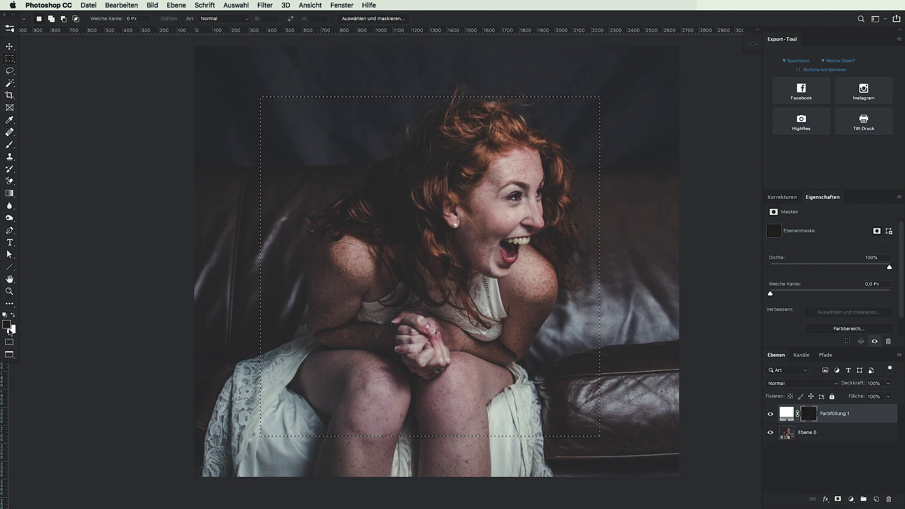
{"action": "left_click", "coordinate": [13, 315]}
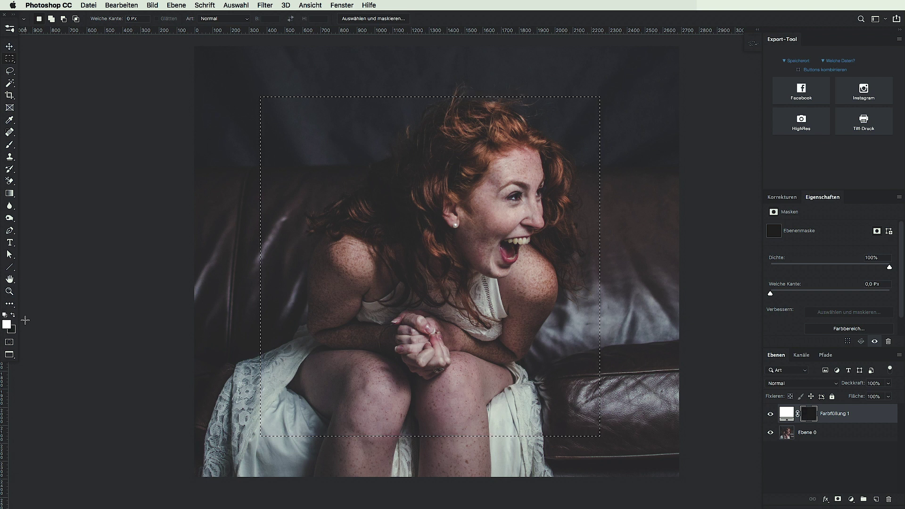
{"action": "key", "text": "alt+BackSpace"}
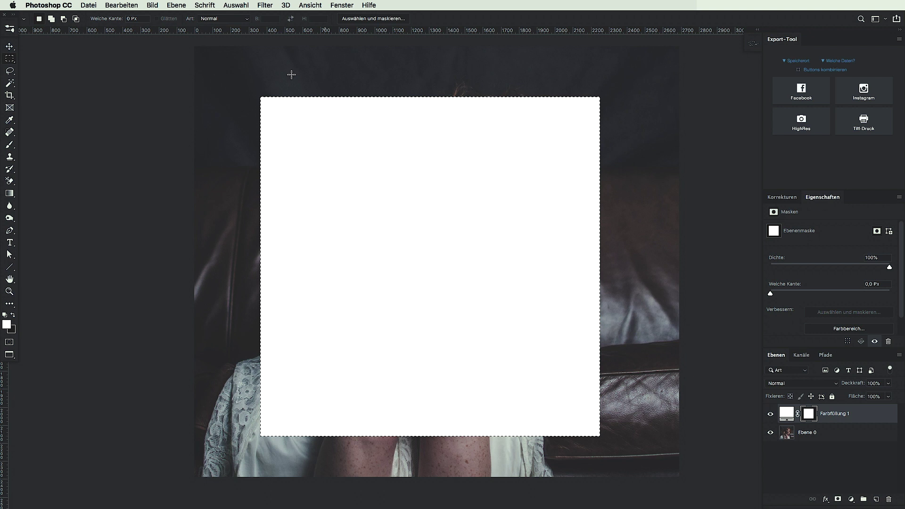
{"action": "left_click", "coordinate": [236, 5]}
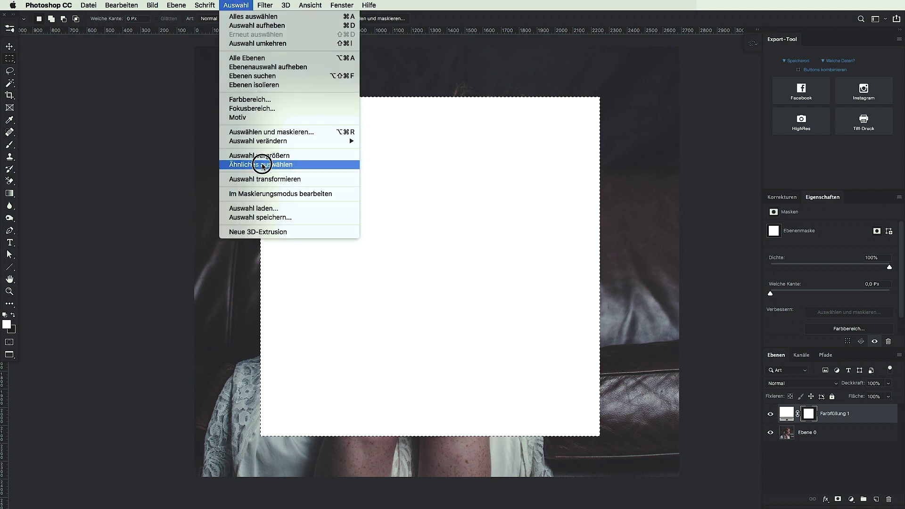
- Shrink the square selection slightly with Auswahl transformieren, leaving room for a thin border
{"action": "left_click", "coordinate": [257, 178]}
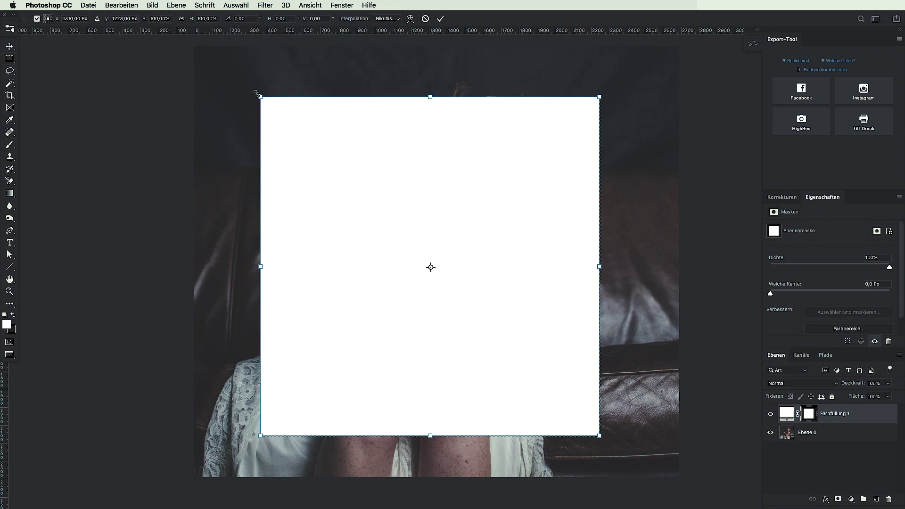
{"action": "left_click", "coordinate": [261, 97]}
{"action": "left_click_drag", "start_coordinate": [262, 97], "coordinate": [266, 100]}
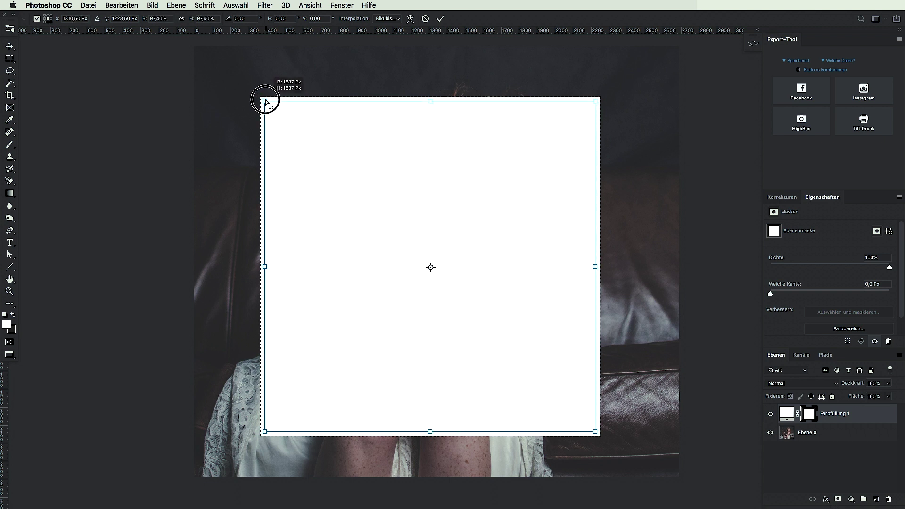
{"action": "mouse_move", "coordinate": [266, 101]}
{"action": "left_mouse_down"}
{"action": "mouse_move", "coordinate": [300, 135]}
{"action": "mouse_move", "coordinate": [284, 133]}
{"action": "mouse_move", "coordinate": [261, 106]}
{"action": "left_mouse_up"}
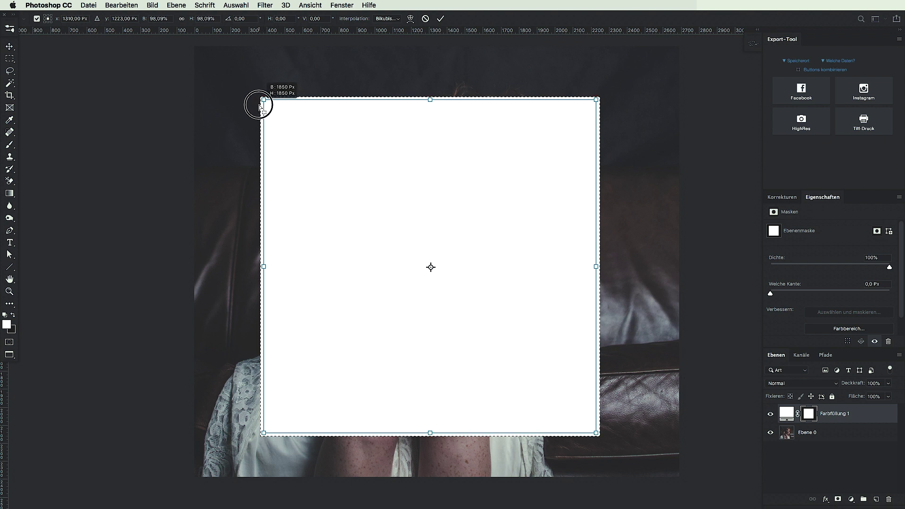
{"action": "left_click_drag", "start_coordinate": [261, 107], "coordinate": [259, 106]}
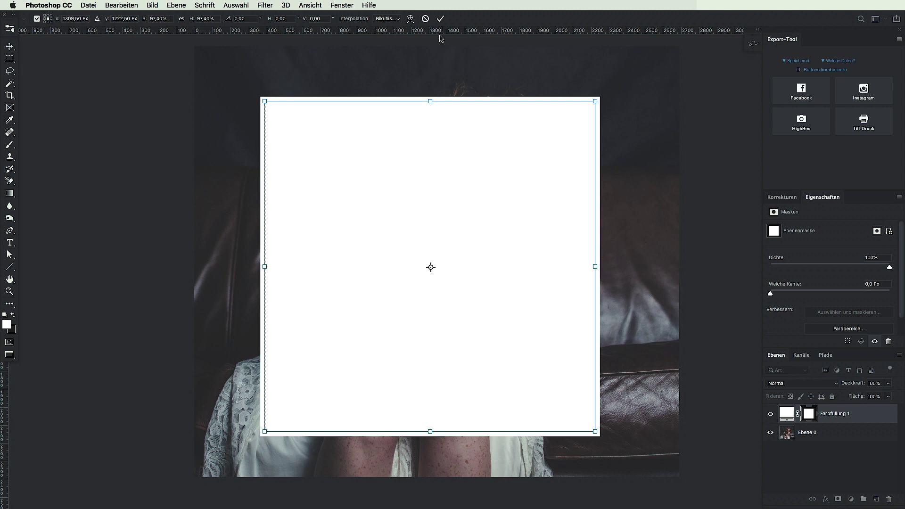
{"action": "left_click", "coordinate": [441, 18]}
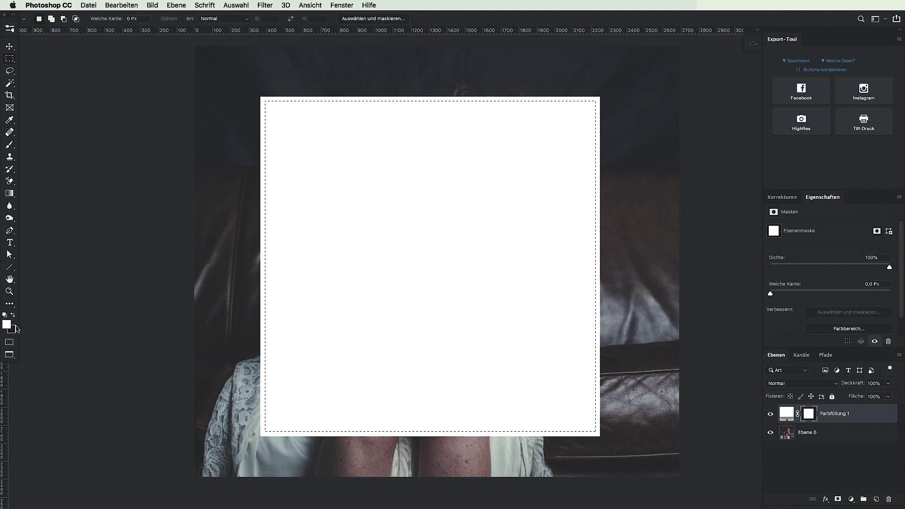
- Hide the square's inside on the mask, deselect, and zoom to where the frame crosses the arm
{"action": "key", "text": "BackSpace"}
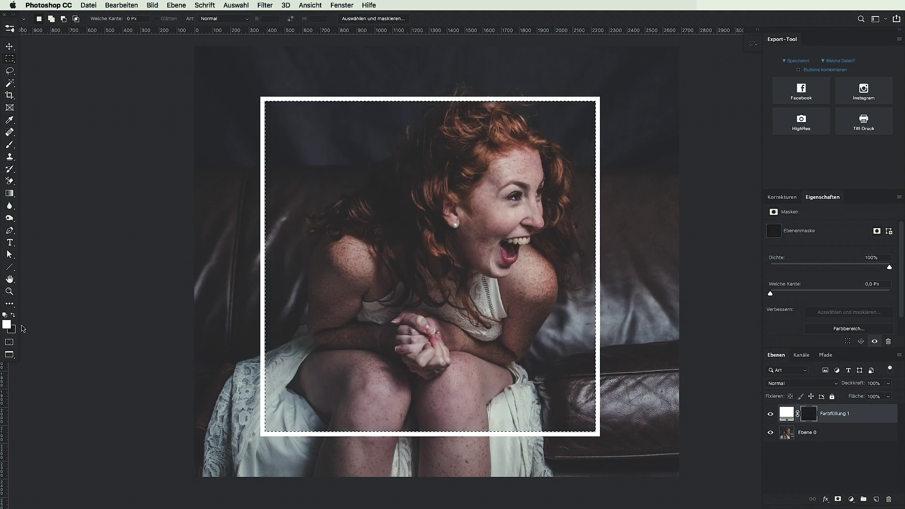
{"action": "key", "text": "ctrl+d"}
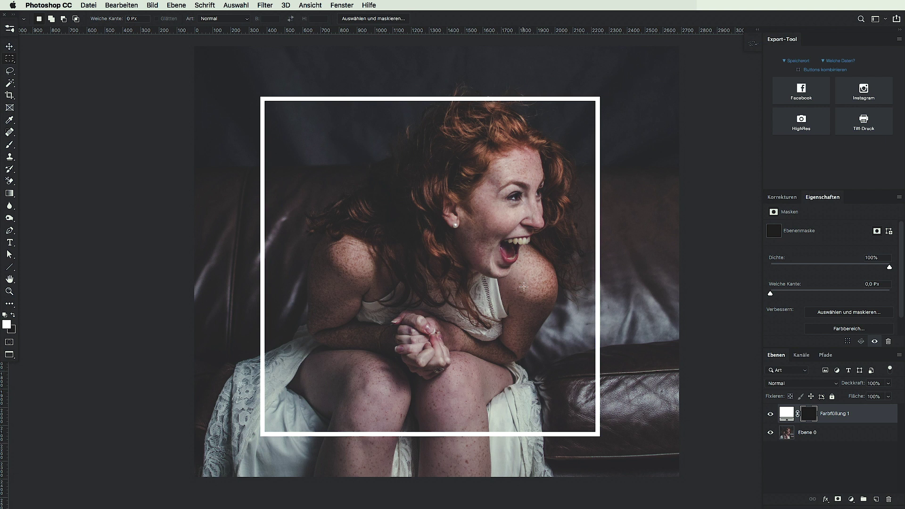
{"action": "mouse_move", "coordinate": [471, 453]}
{"action": "left_mouse_down"}
{"action": "mouse_move", "coordinate": [531, 448]}
{"action": "mouse_move", "coordinate": [519, 415]}
{"action": "left_mouse_up"}
- With a small brush, paint black on the mask to hide the frame bar where the arm crosses it
{"action": "key", "text": "b"}
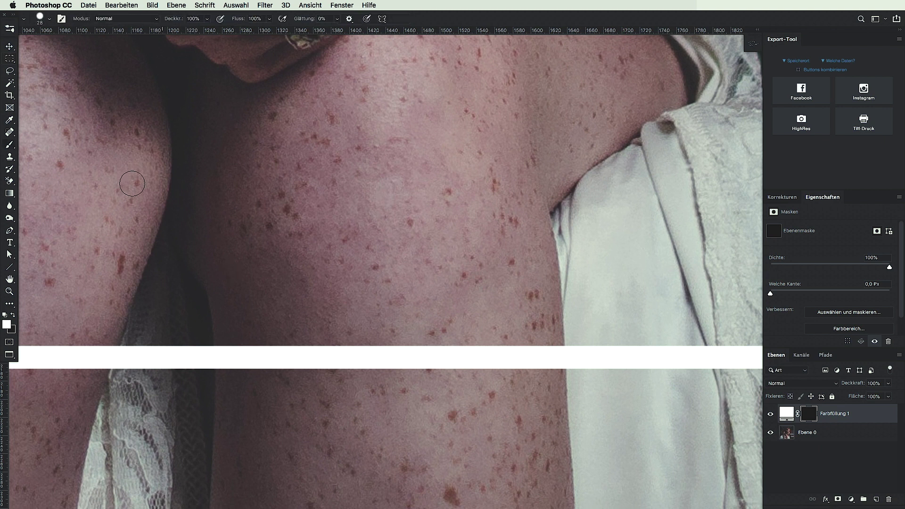
{"action": "left_click_drag", "start_coordinate": [556, 356], "coordinate": [552, 357]}
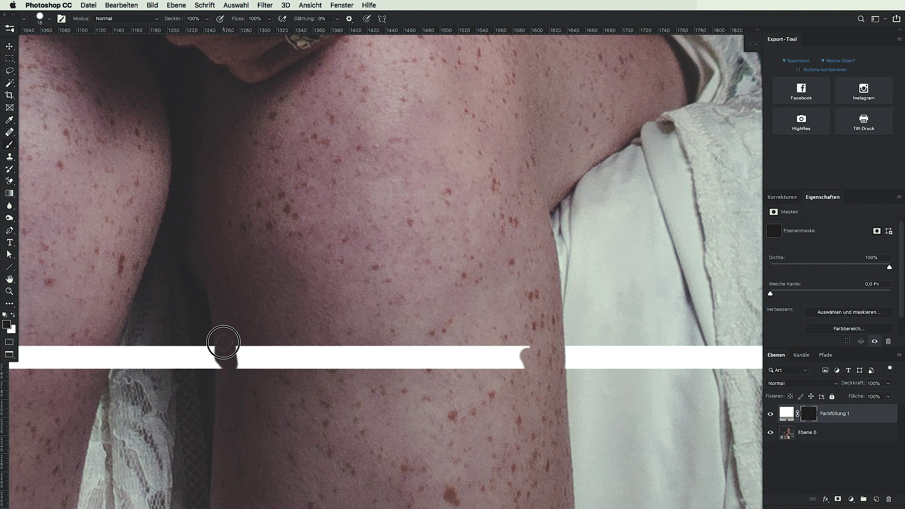
{"action": "scroll", "coordinate": [218, 390], "scroll_direction": "up", "scroll_amount": 2}
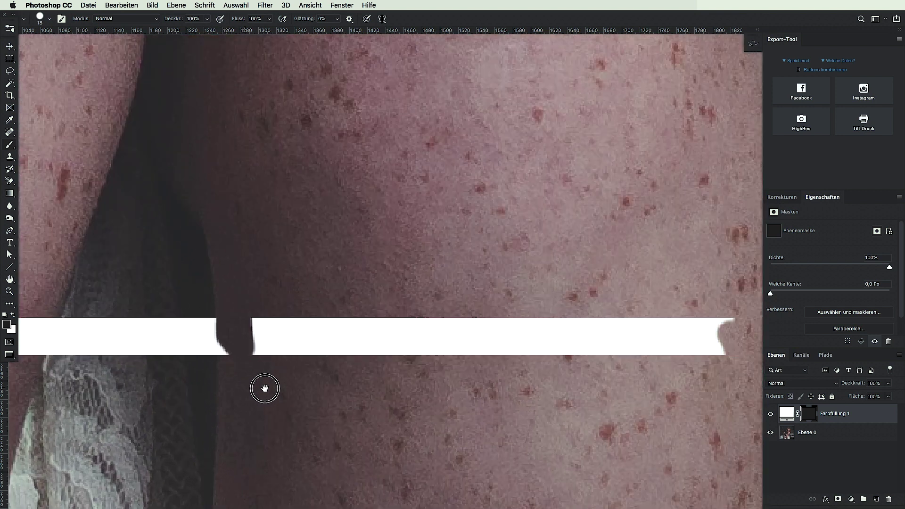
{"action": "left_click_drag", "start_coordinate": [228, 303], "coordinate": [225, 296]}
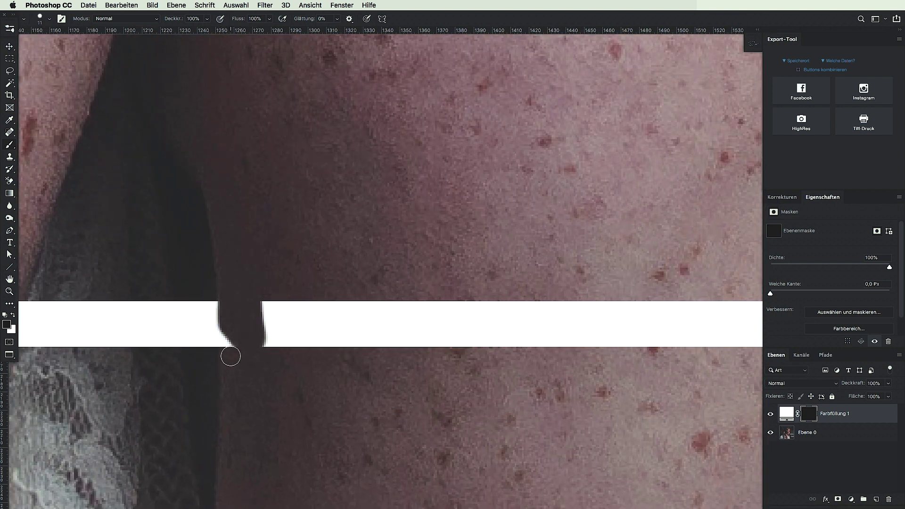
{"action": "left_click_drag", "start_coordinate": [249, 362], "coordinate": [279, 343]}
{"action": "scroll", "coordinate": [253, 327], "scroll_direction": "down", "scroll_amount": 2}
{"action": "scroll", "coordinate": [283, 325], "scroll_direction": "down", "scroll_amount": 2}
{"action": "mouse_move", "coordinate": [306, 314]}
{"action": "left_mouse_down"}
{"action": "mouse_move", "coordinate": [328, 313]}
{"action": "mouse_move", "coordinate": [316, 325]}
{"action": "mouse_move", "coordinate": [307, 323]}
{"action": "mouse_move", "coordinate": [449, 327]}
{"action": "left_mouse_up"}
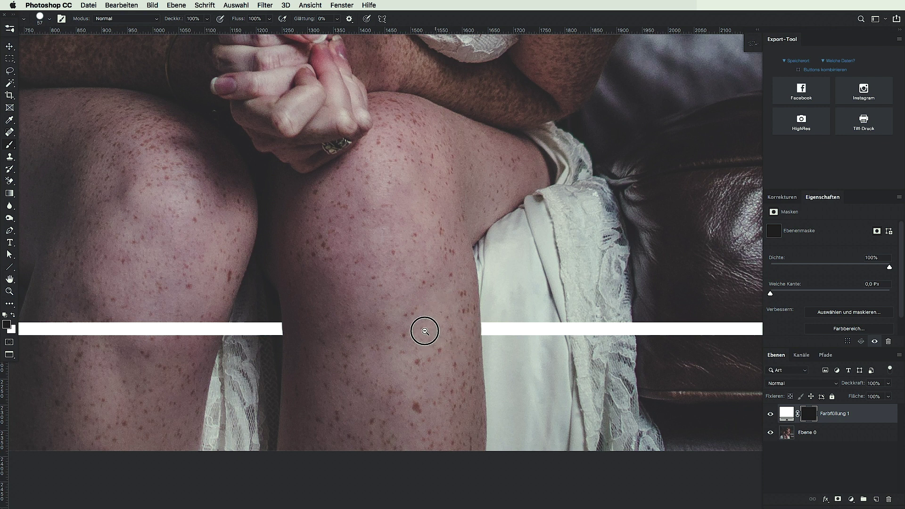
{"action": "scroll", "coordinate": [425, 331], "scroll_direction": "down", "scroll_amount": 3}
{"action": "left_click_drag", "start_coordinate": [384, 347], "coordinate": [411, 374]}
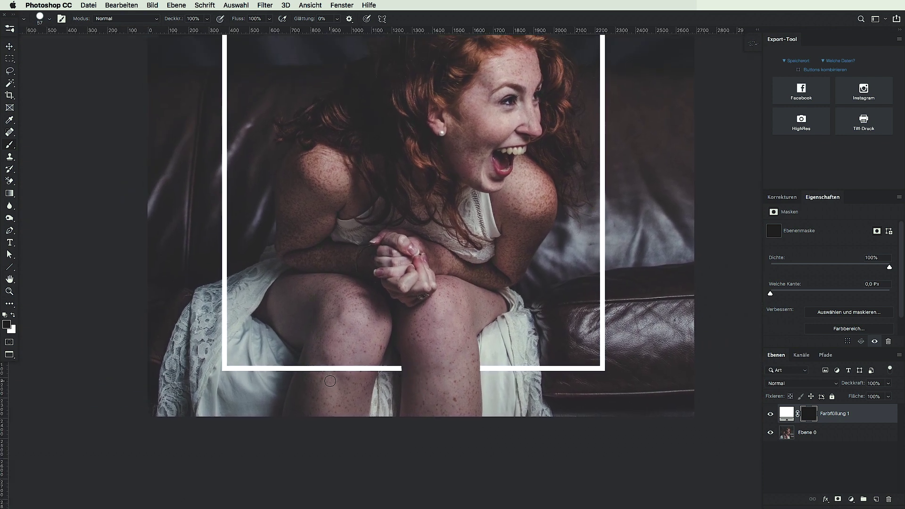
- Paint out the top frame edge where strands of red hair overlap it
{"action": "left_click_drag", "start_coordinate": [333, 380], "coordinate": [323, 420]}
{"action": "scroll", "coordinate": [405, 120], "scroll_direction": "up", "scroll_amount": 5}
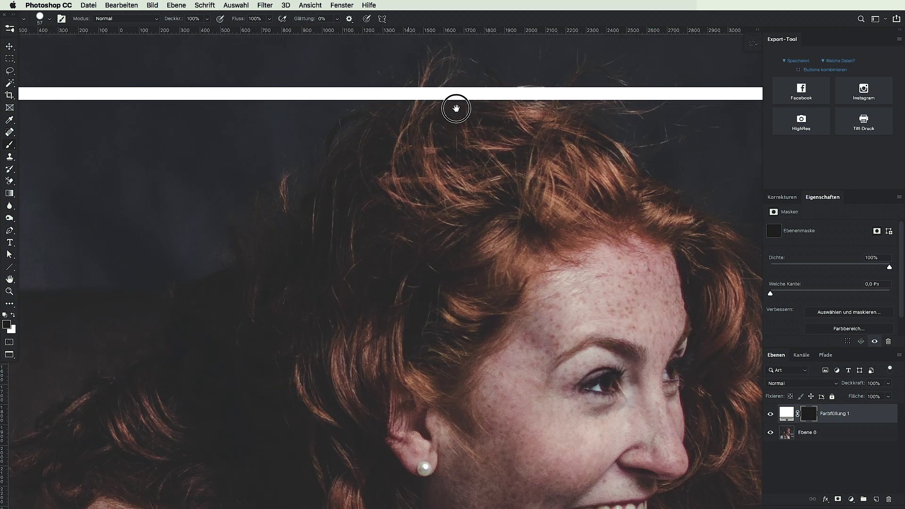
{"action": "scroll", "coordinate": [456, 108], "scroll_direction": "up", "scroll_amount": 2}
{"action": "scroll", "coordinate": [422, 157], "scroll_direction": "up", "scroll_amount": 1}
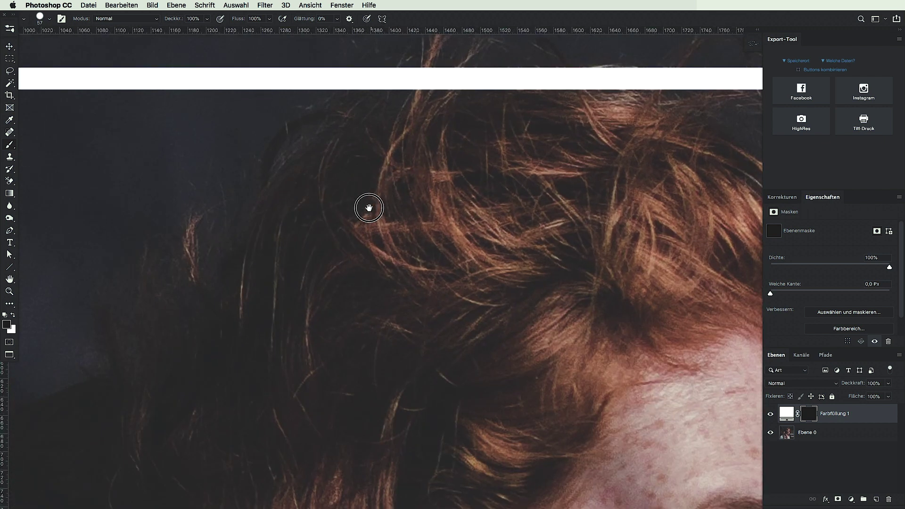
{"action": "scroll", "coordinate": [366, 206], "scroll_direction": "up", "scroll_amount": 3}
{"action": "left_click_drag", "start_coordinate": [366, 166], "coordinate": [369, 168]}
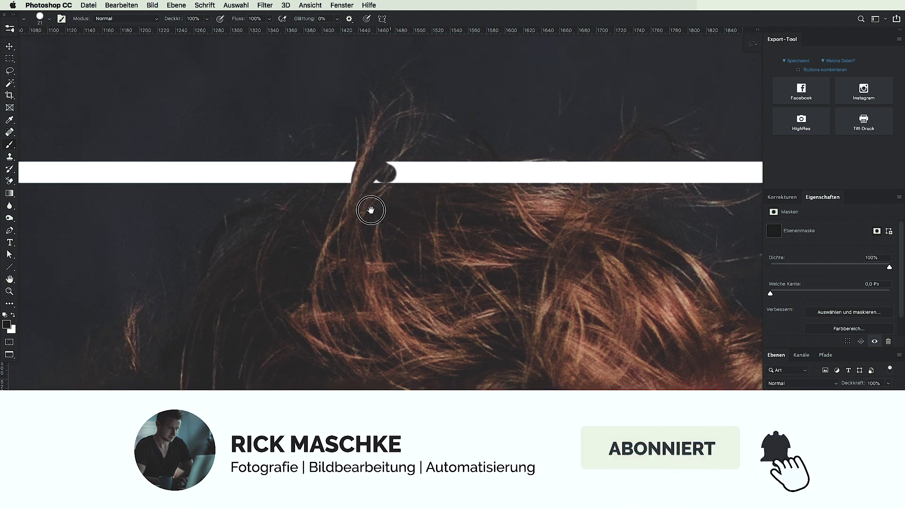
{"action": "scroll", "coordinate": [349, 207], "scroll_direction": "down", "scroll_amount": 5}
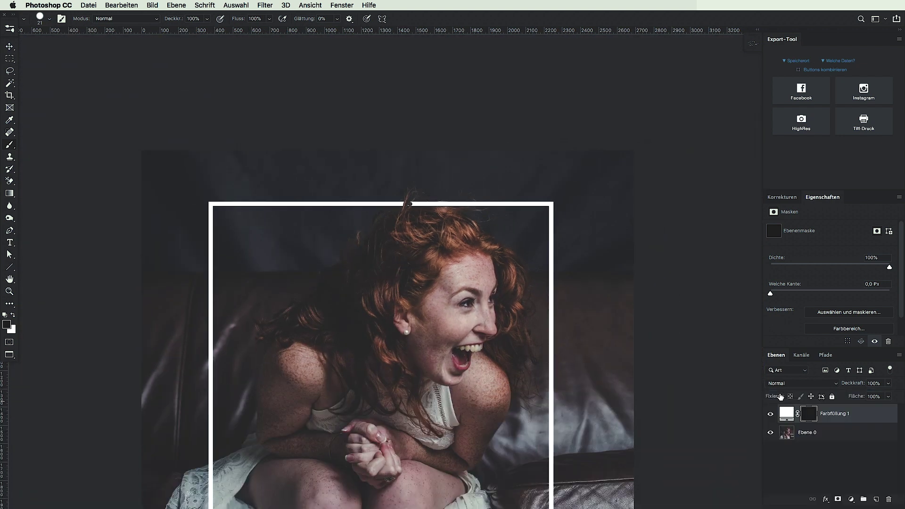
- Shift a marqueed strip of the top edge down on the mask, then brush out the leftover bar
{"action": "key", "text": "m"}
{"action": "left_click_drag", "start_coordinate": [187, 182], "coordinate": [576, 230]}
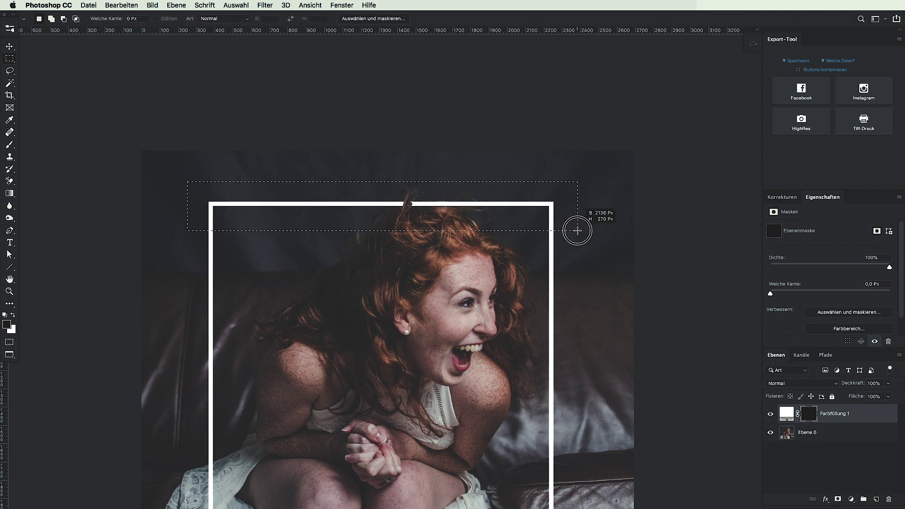
{"action": "key", "text": "v"}
{"action": "key", "text": "ctrl+backslash"}
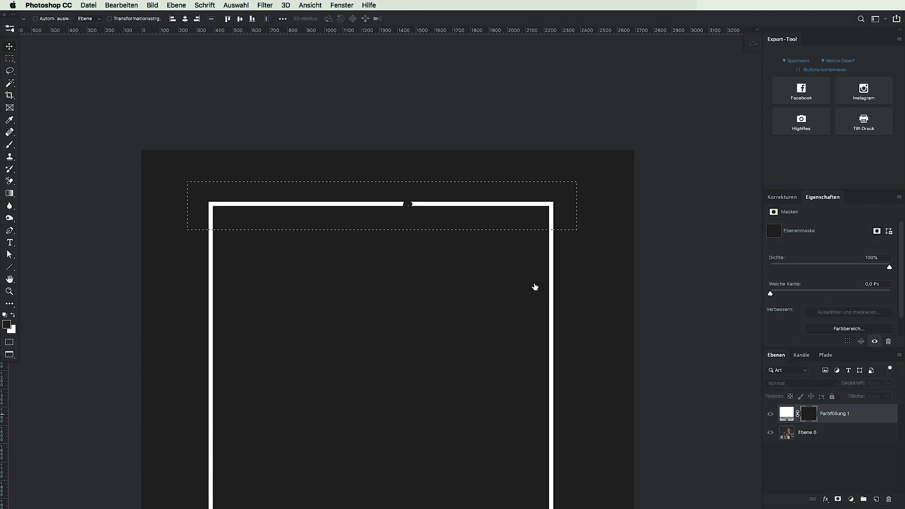
{"action": "left_click_drag", "start_coordinate": [391, 217], "coordinate": [395, 239]}
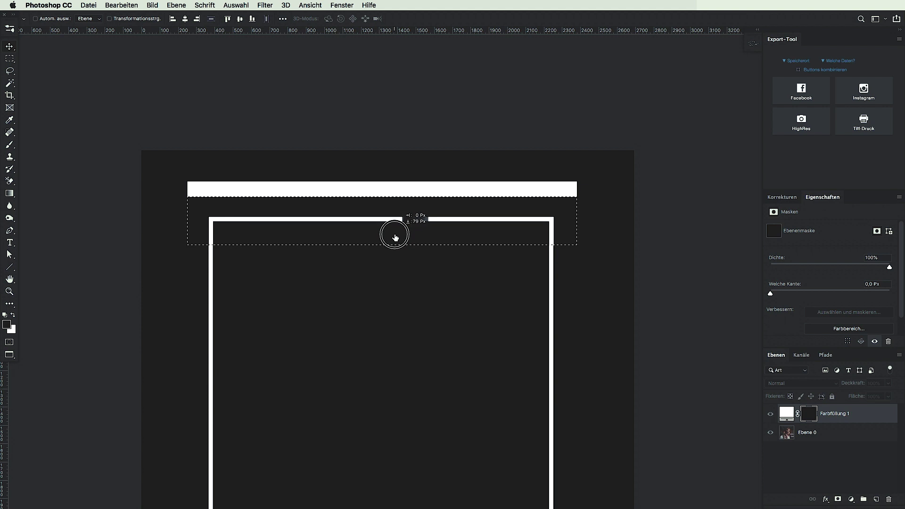
{"action": "key", "text": "ctrl+d"}
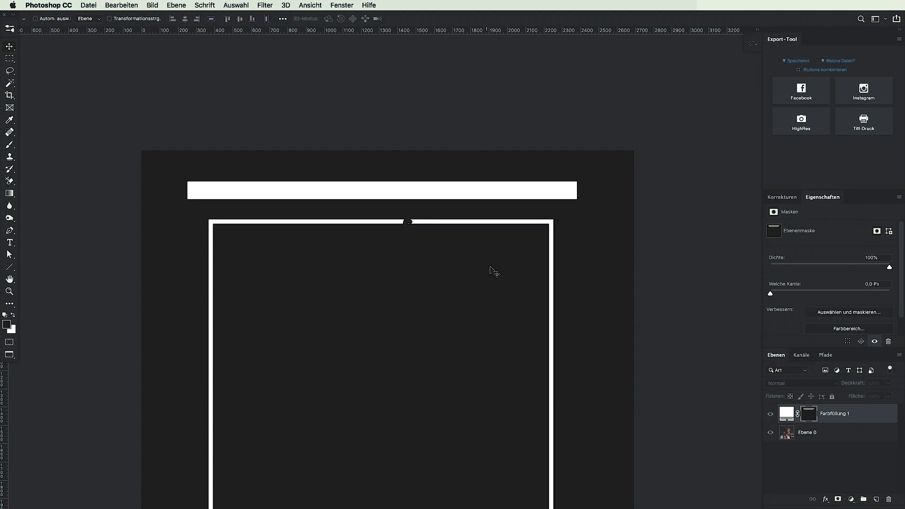
{"action": "key", "text": "b"}
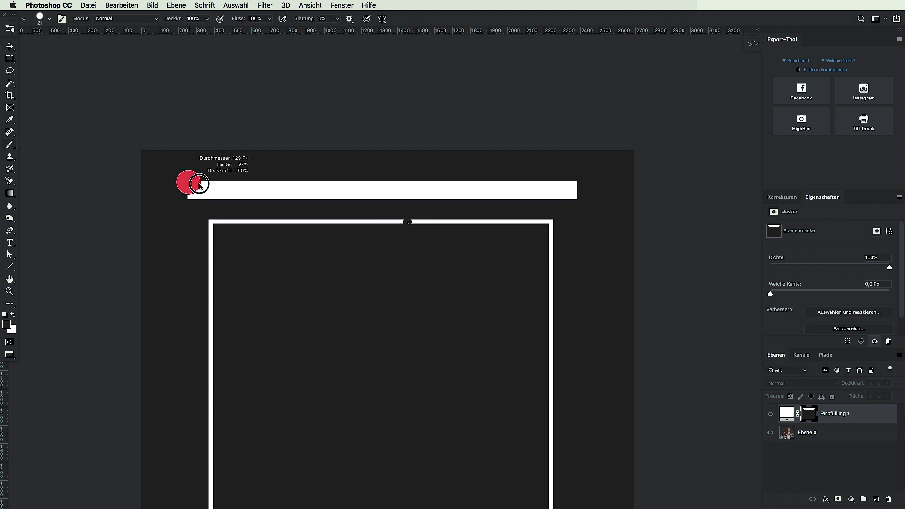
{"action": "left_click_drag", "start_coordinate": [187, 189], "coordinate": [586, 191]}
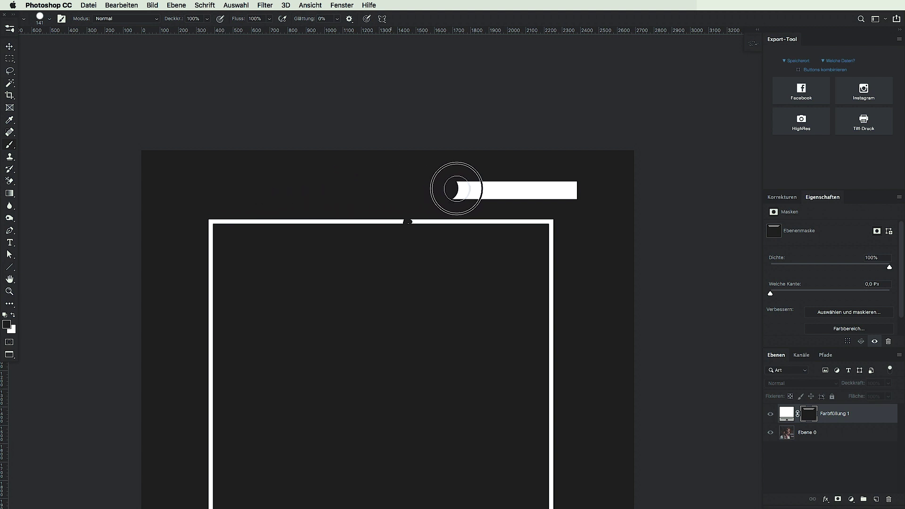
{"action": "left_click", "coordinate": [809, 413], "text": "alt"}
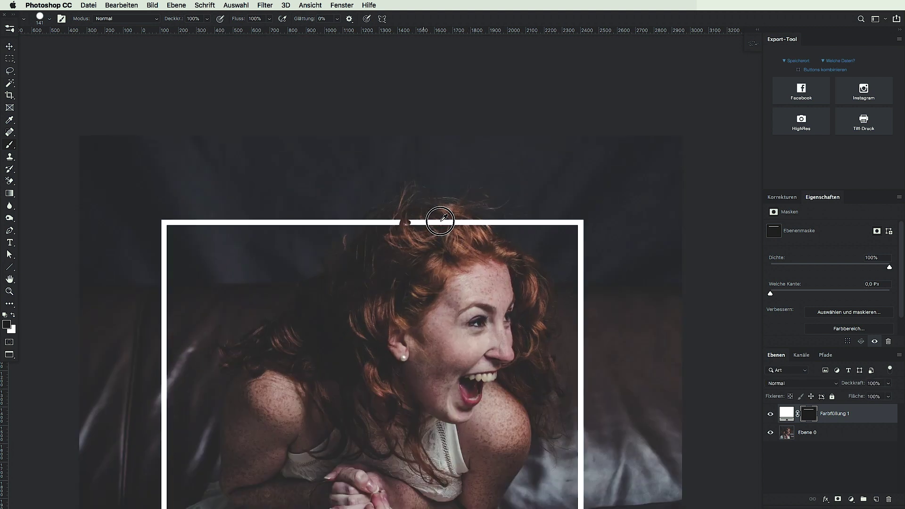
- Reduce the brush to a fine size for the hair strands and toggle the rulers
{"action": "scroll", "coordinate": [374, 229], "scroll_direction": "up", "scroll_amount": 4}
{"action": "mouse_move", "coordinate": [373, 229]}
{"action": "left_mouse_down"}
{"action": "mouse_move", "coordinate": [327, 230]}
{"action": "mouse_move", "coordinate": [537, 227]}
{"action": "left_mouse_up"}
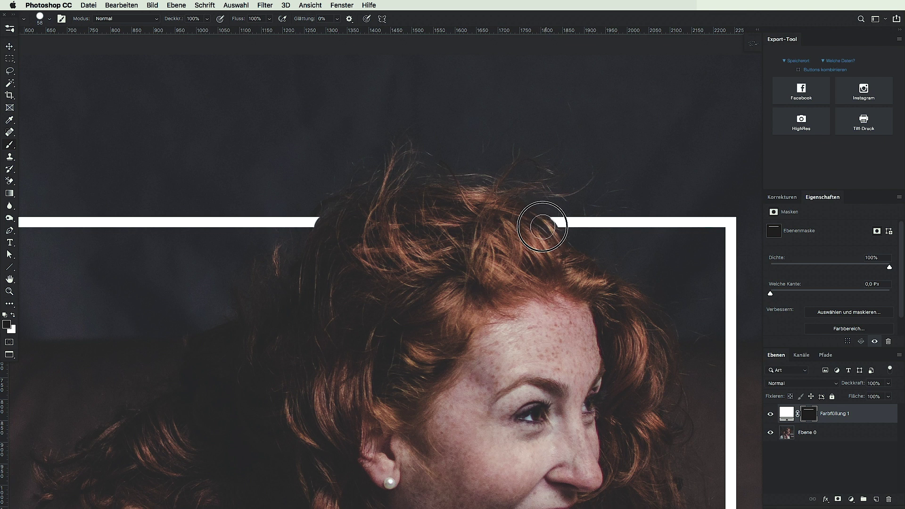
{"action": "scroll", "coordinate": [575, 227], "scroll_direction": "up", "scroll_amount": 3}
{"action": "scroll", "coordinate": [527, 216], "scroll_direction": "up", "scroll_amount": 3}
{"action": "left_click_drag", "start_coordinate": [528, 217], "coordinate": [536, 218]}
{"action": "scroll", "coordinate": [536, 217], "scroll_direction": "down", "scroll_amount": 3}
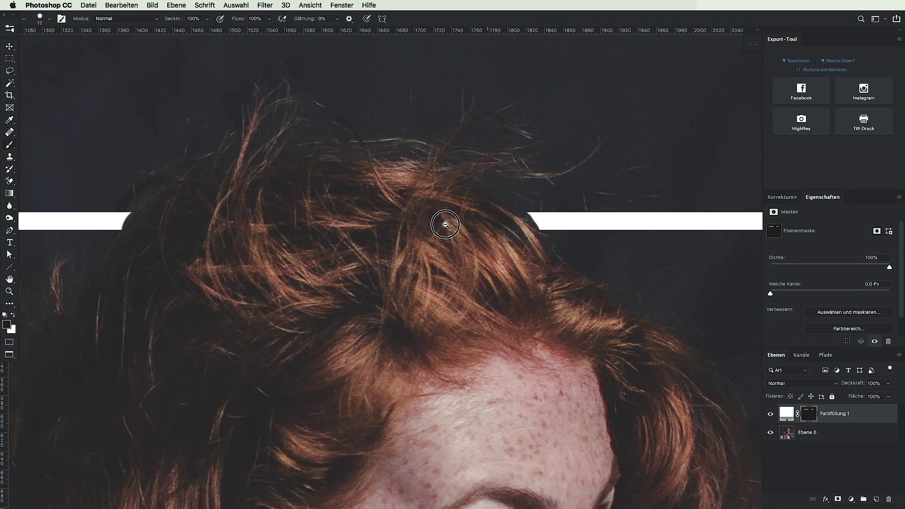
{"action": "scroll", "coordinate": [439, 218], "scroll_direction": "down", "scroll_amount": 3}
{"action": "scroll", "coordinate": [404, 222], "scroll_direction": "down", "scroll_amount": 2}
{"action": "key", "text": "ctrl+r"}
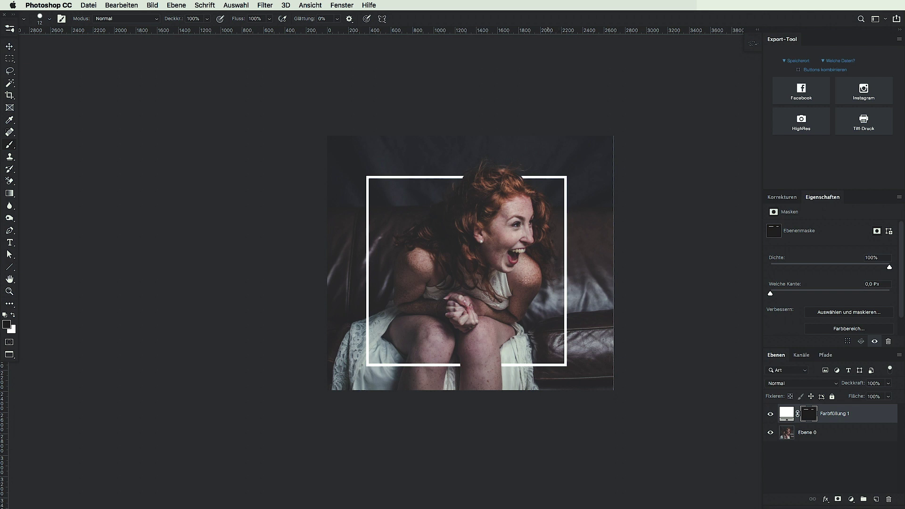
{"action": "scroll", "coordinate": [526, 280], "scroll_direction": "up", "scroll_amount": 2}
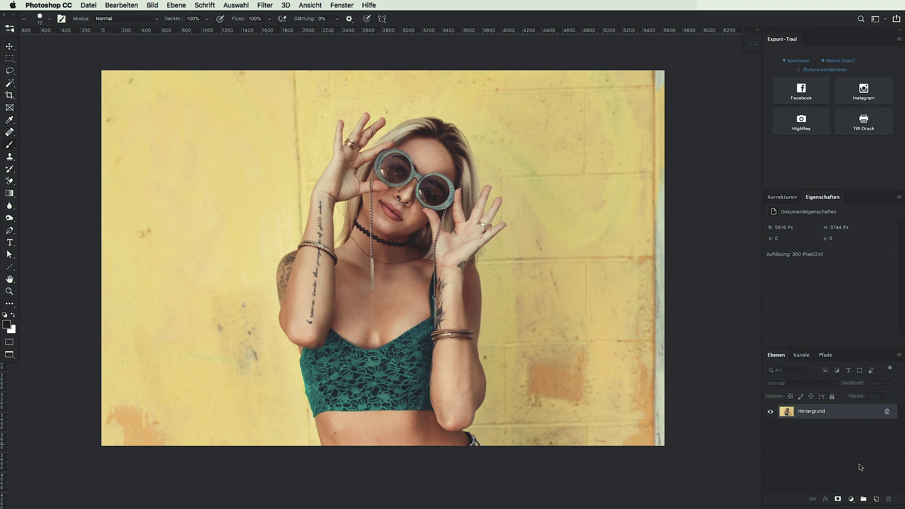
- Add a white Solid Color fill layer over the sunglasses portrait and invert its mask
{"action": "left_click", "coordinate": [850, 499]}
{"action": "left_click", "coordinate": [838, 318]}
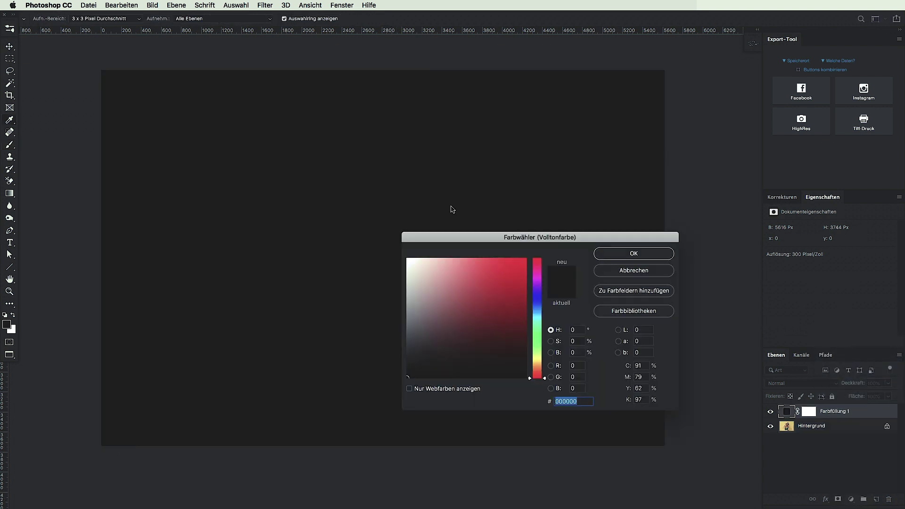
{"action": "left_click_drag", "start_coordinate": [420, 267], "coordinate": [377, 249]}
{"action": "left_click", "coordinate": [634, 253]}
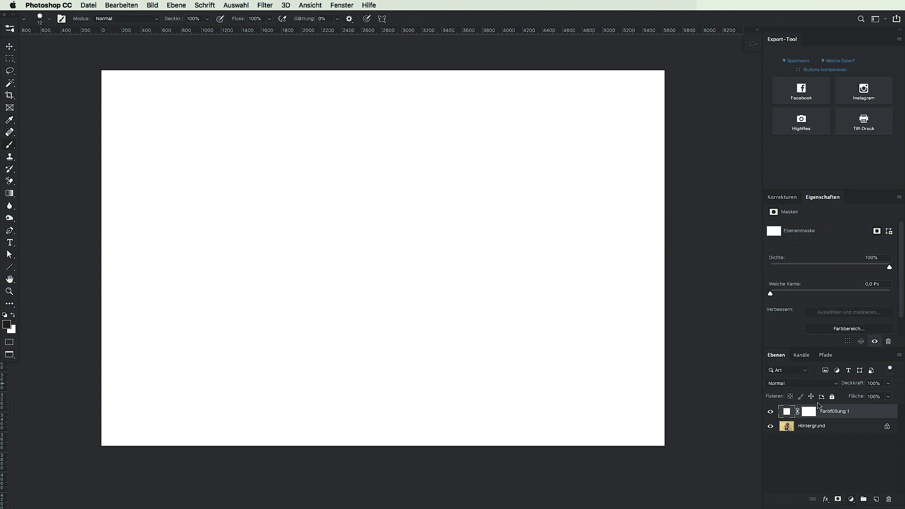
{"action": "key", "text": "ctrl+i"}
- Marquee a rectangle framing the woman's upper body and fill it white on the mask
{"action": "key", "text": "m"}
{"action": "left_click_drag", "start_coordinate": [250, 138], "coordinate": [501, 347]}
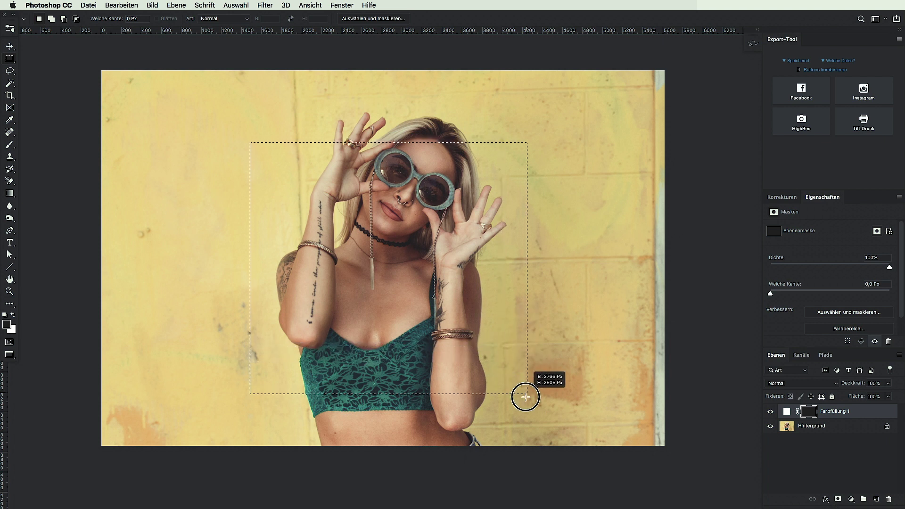
{"action": "mouse_move", "coordinate": [501, 347]}
{"action": "left_mouse_down"}
{"action": "mouse_move", "coordinate": [519, 406]}
{"action": "mouse_move", "coordinate": [531, 413]}
{"action": "left_mouse_up"}
{"action": "key", "text": "BackSpace"}
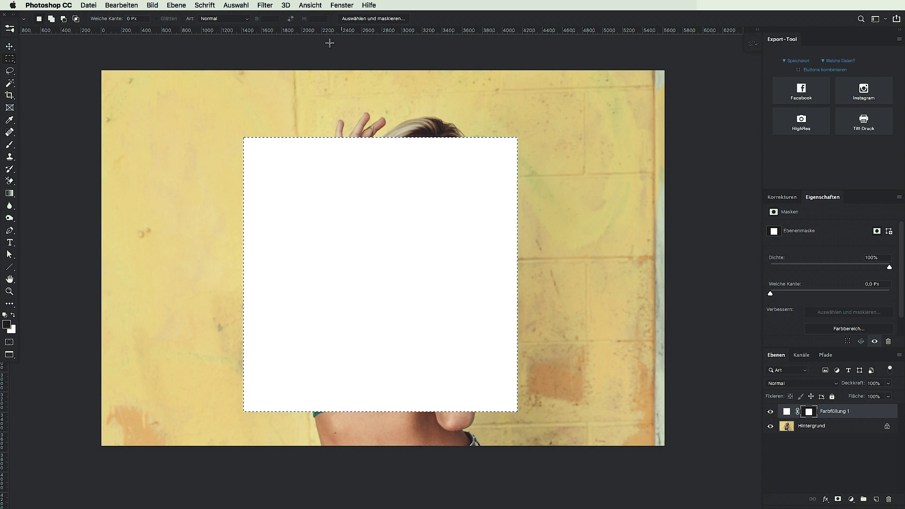
- Shrink the selection, shortening it from the bottom, and fill it black to leave a wide bottom band
{"action": "left_click", "coordinate": [236, 5]}
{"action": "left_click", "coordinate": [263, 179]}
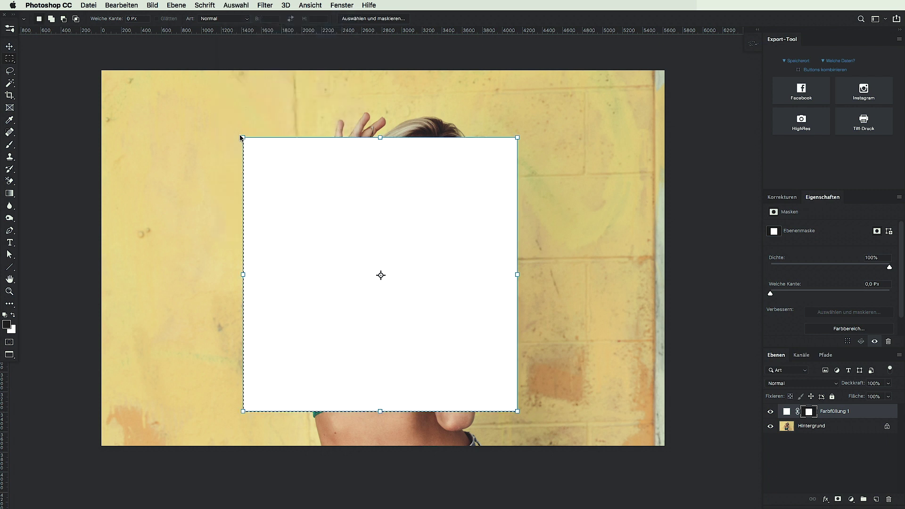
{"action": "left_click_drag", "start_coordinate": [244, 138], "coordinate": [246, 140]}
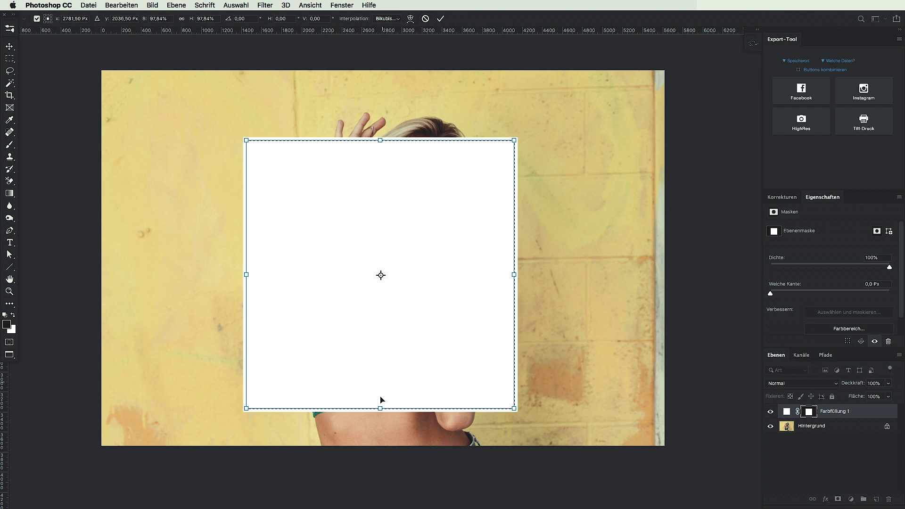
{"action": "left_click_drag", "start_coordinate": [381, 408], "coordinate": [382, 370]}
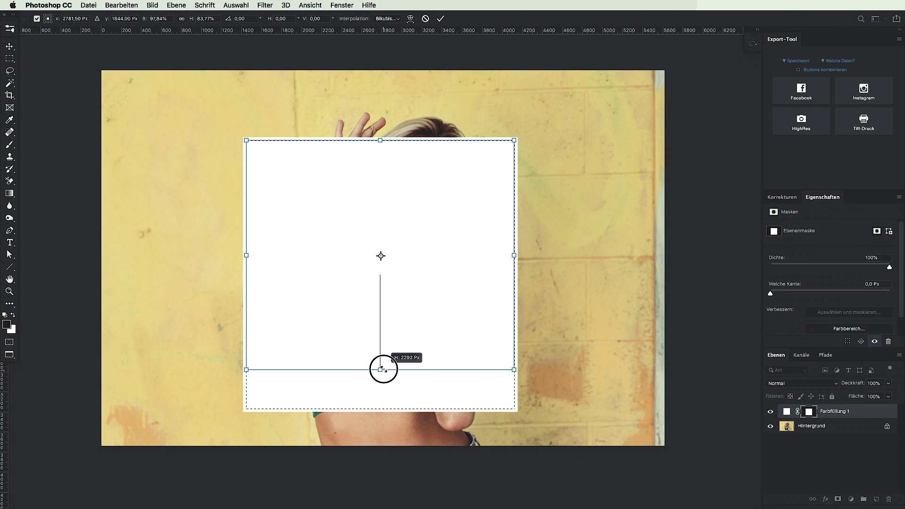
{"action": "key", "text": "Return"}
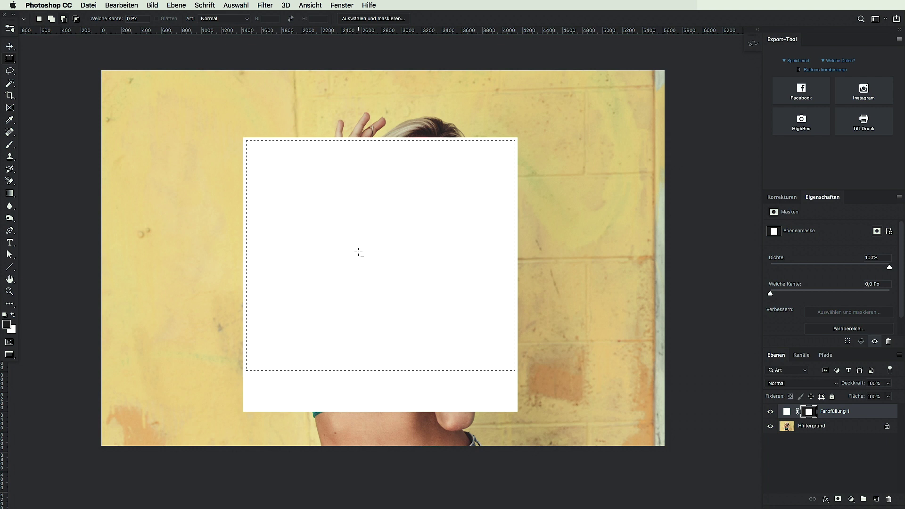
{"action": "key", "text": "alt+BackSpace"}
{"action": "key", "text": "ctrl+d"}
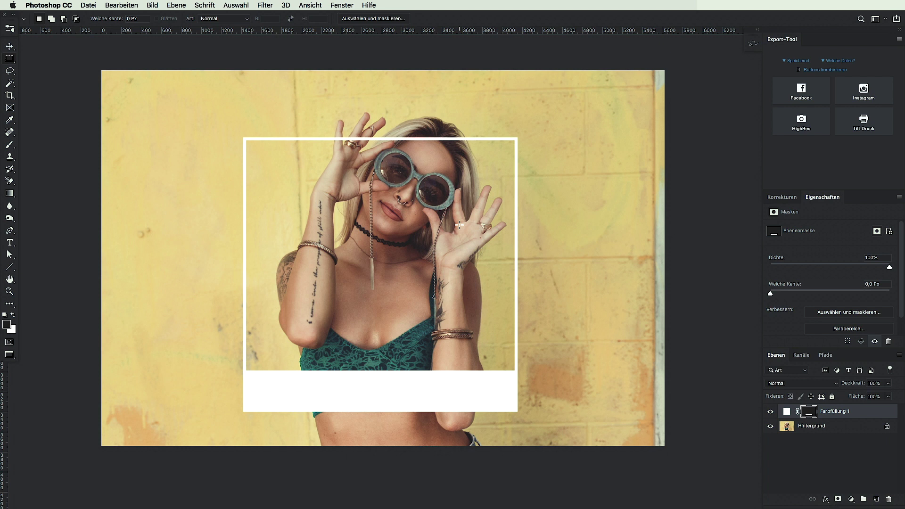
- Zoom in on the fingers and paint away the white band where a finger crosses it
{"action": "left_click_drag", "start_coordinate": [349, 129], "coordinate": [435, 148]}
{"action": "key", "text": "b"}
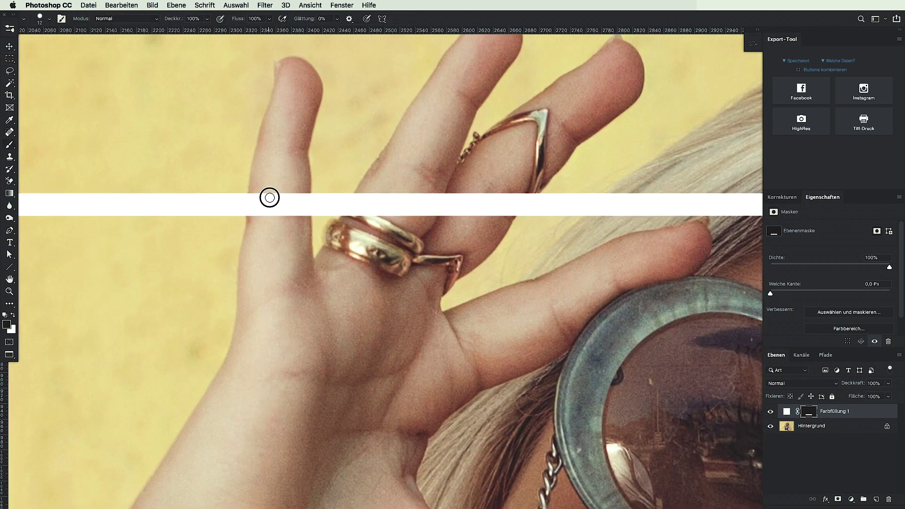
{"action": "mouse_move", "coordinate": [258, 210]}
{"action": "left_mouse_down"}
{"action": "mouse_move", "coordinate": [259, 196]}
{"action": "mouse_move", "coordinate": [270, 214]}
{"action": "mouse_move", "coordinate": [300, 198]}
{"action": "mouse_move", "coordinate": [304, 226]}
{"action": "mouse_move", "coordinate": [321, 204]}
{"action": "mouse_move", "coordinate": [313, 171]}
{"action": "mouse_move", "coordinate": [314, 224]}
{"action": "left_mouse_up"}
{"action": "scroll", "coordinate": [317, 203], "scroll_direction": "up", "scroll_amount": 2}
{"action": "scroll", "coordinate": [330, 203], "scroll_direction": "up", "scroll_amount": 3}
- Make the band translucent and paint both rings back in front of it
{"action": "left_click_drag", "start_coordinate": [568, 266], "coordinate": [364, 238]}
{"action": "mouse_move", "coordinate": [854, 383]}
{"action": "left_mouse_down"}
{"action": "mouse_move", "coordinate": [844, 383]}
{"action": "mouse_move", "coordinate": [857, 383]}
{"action": "left_mouse_up"}
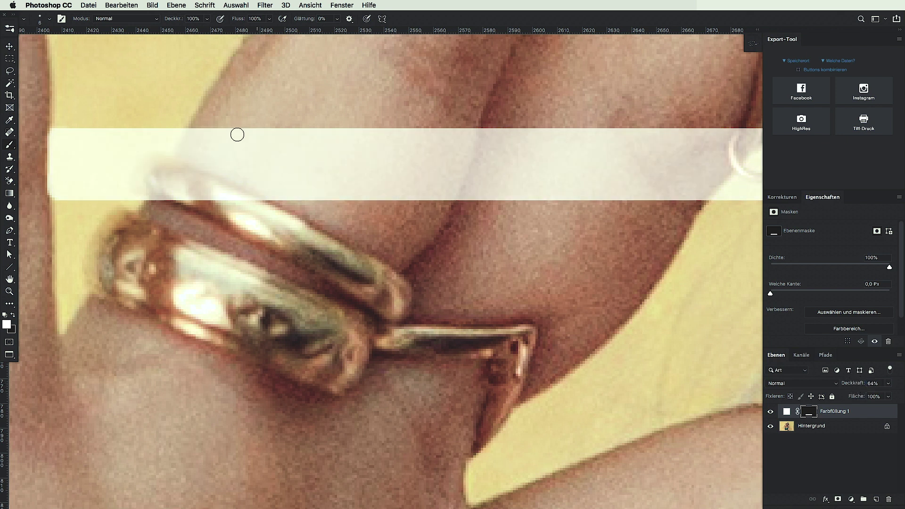
{"action": "mouse_move", "coordinate": [196, 126]}
{"action": "left_mouse_down"}
{"action": "mouse_move", "coordinate": [148, 172]}
{"action": "mouse_move", "coordinate": [152, 184]}
{"action": "mouse_move", "coordinate": [162, 162]}
{"action": "mouse_move", "coordinate": [146, 168]}
{"action": "mouse_move", "coordinate": [155, 188]}
{"action": "mouse_move", "coordinate": [171, 166]}
{"action": "mouse_move", "coordinate": [137, 214]}
{"action": "left_mouse_up"}
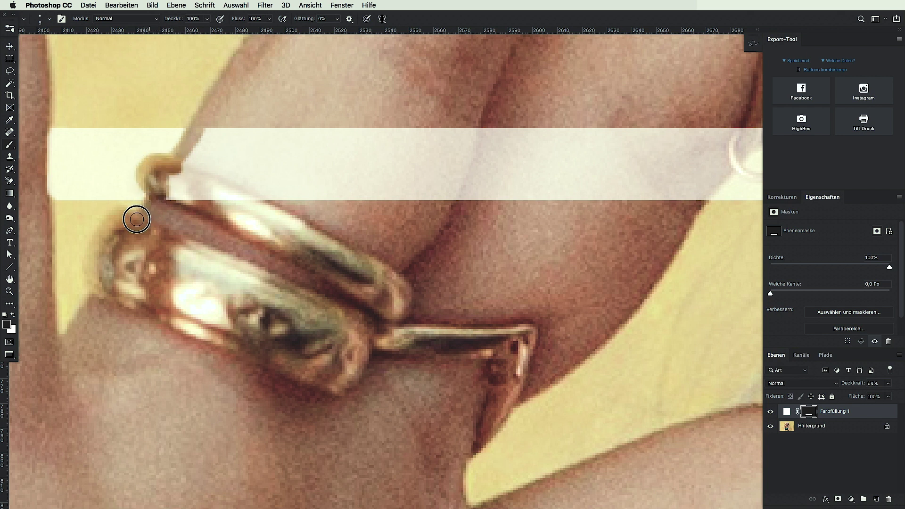
{"action": "left_click_drag", "start_coordinate": [509, 114], "coordinate": [332, 167]}
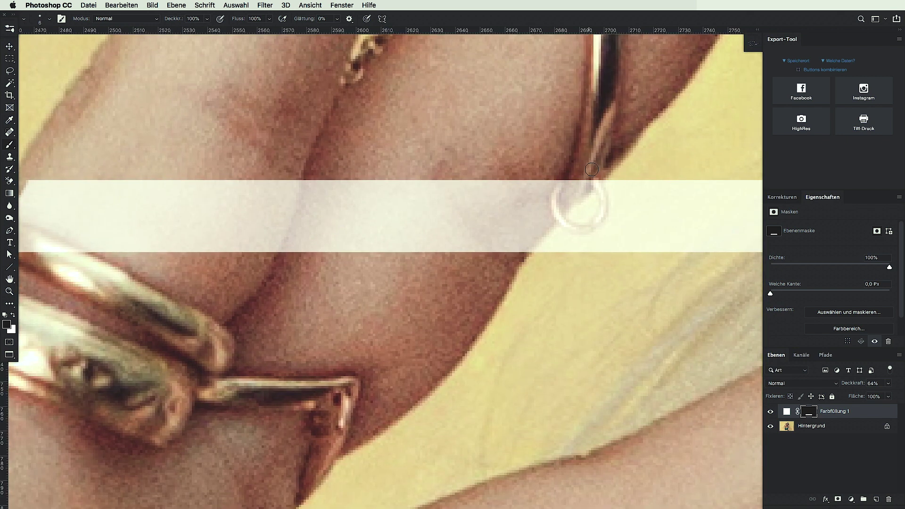
{"action": "left_click_drag", "start_coordinate": [599, 174], "coordinate": [509, 258]}
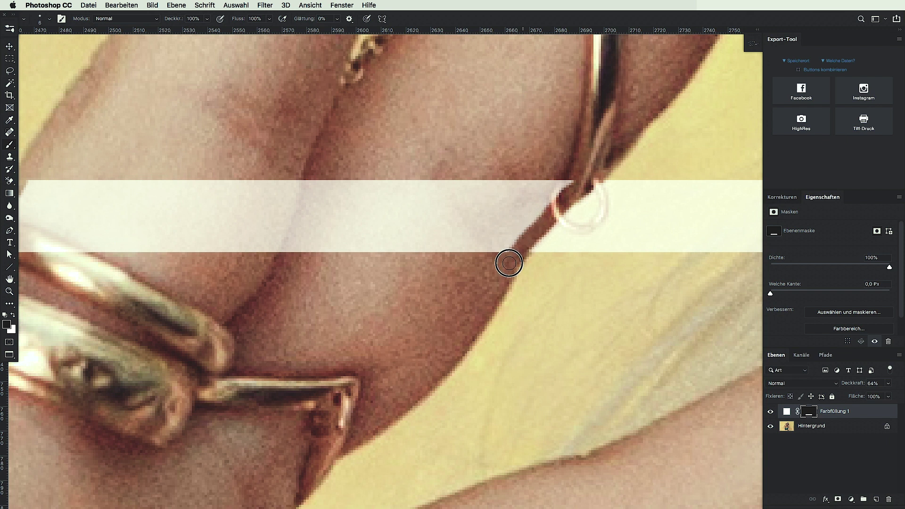
{"action": "left_click_drag", "start_coordinate": [626, 206], "coordinate": [642, 218]}
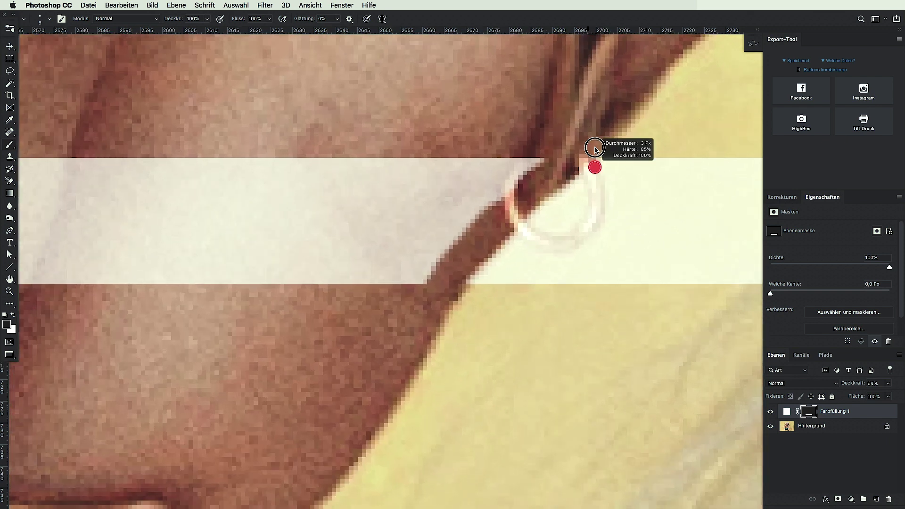
{"action": "right_click", "coordinate": [593, 177]}
{"action": "key", "text": "Return"}
{"action": "mouse_move", "coordinate": [596, 184]}
{"action": "left_mouse_down"}
{"action": "mouse_move", "coordinate": [592, 216]}
{"action": "mouse_move", "coordinate": [567, 245]}
{"action": "mouse_move", "coordinate": [517, 218]}
{"action": "mouse_move", "coordinate": [518, 231]}
{"action": "mouse_move", "coordinate": [554, 247]}
{"action": "left_mouse_up"}
- Hide the remaining bar sections near the earring, over the finger and over the hand
{"action": "scroll", "coordinate": [538, 252], "scroll_direction": "down", "scroll_amount": 2}
{"action": "scroll", "coordinate": [469, 223], "scroll_direction": "down", "scroll_amount": 1}
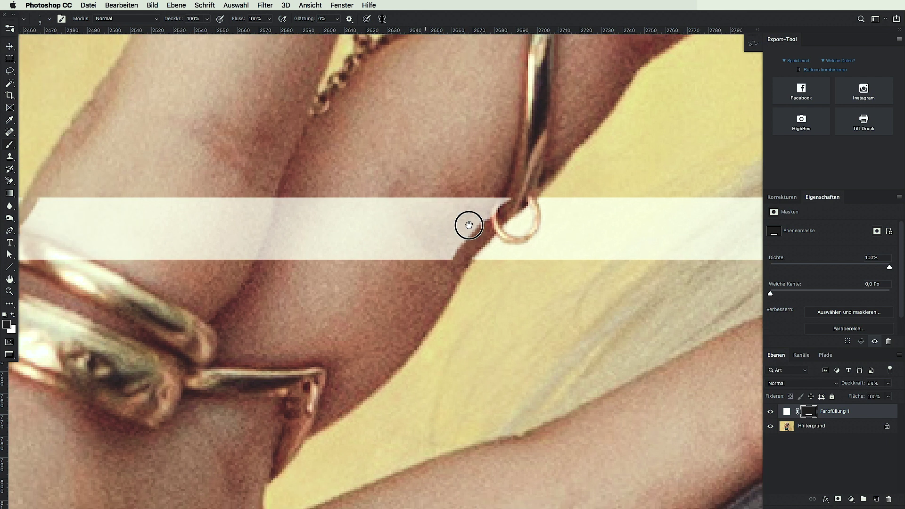
{"action": "scroll", "coordinate": [588, 196], "scroll_direction": "down", "scroll_amount": 1}
{"action": "mouse_move", "coordinate": [590, 200]}
{"action": "left_mouse_down"}
{"action": "mouse_move", "coordinate": [525, 269]}
{"action": "mouse_move", "coordinate": [427, 231]}
{"action": "left_mouse_up"}
{"action": "mouse_move", "coordinate": [158, 197]}
{"action": "left_mouse_down"}
{"action": "mouse_move", "coordinate": [111, 259]}
{"action": "mouse_move", "coordinate": [167, 250]}
{"action": "left_mouse_up"}
{"action": "left_click_drag", "start_coordinate": [212, 227], "coordinate": [451, 231]}
- Zoom out to the whole frame and set the frame layer's opacity back to 100%
{"action": "left_click", "coordinate": [451, 230], "text": "alt"}
{"action": "left_click", "coordinate": [272, 249], "text": "alt"}
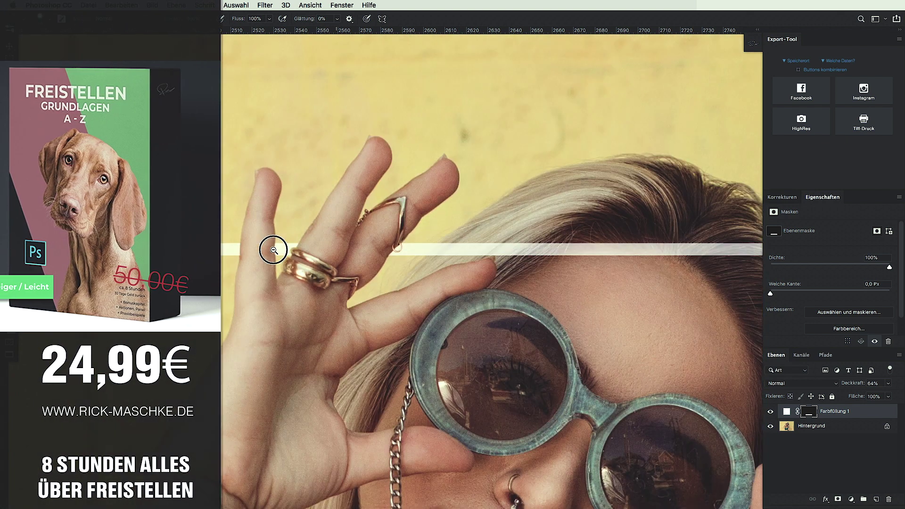
{"action": "left_click", "coordinate": [506, 280], "text": "alt"}
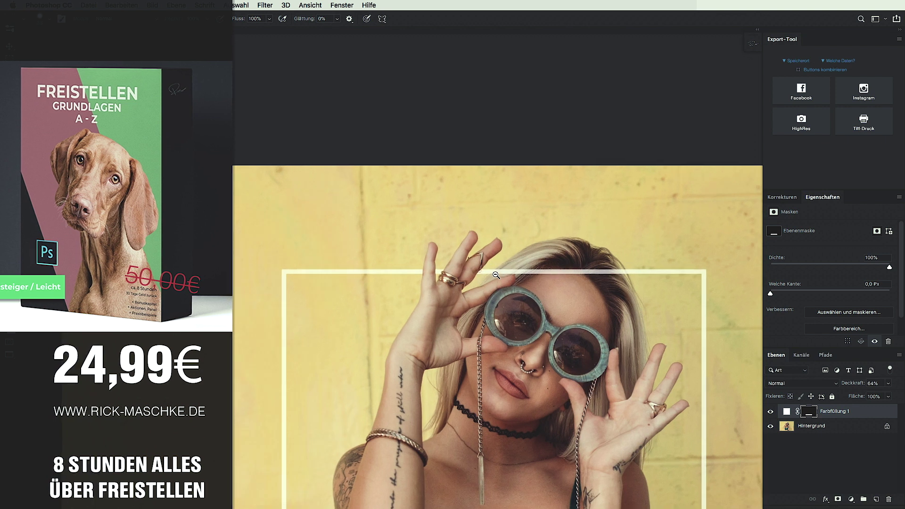
{"action": "scroll", "coordinate": [569, 232], "scroll_direction": "down", "scroll_amount": 5}
{"action": "left_click", "coordinate": [873, 383]}
{"action": "type", "text": "100"}
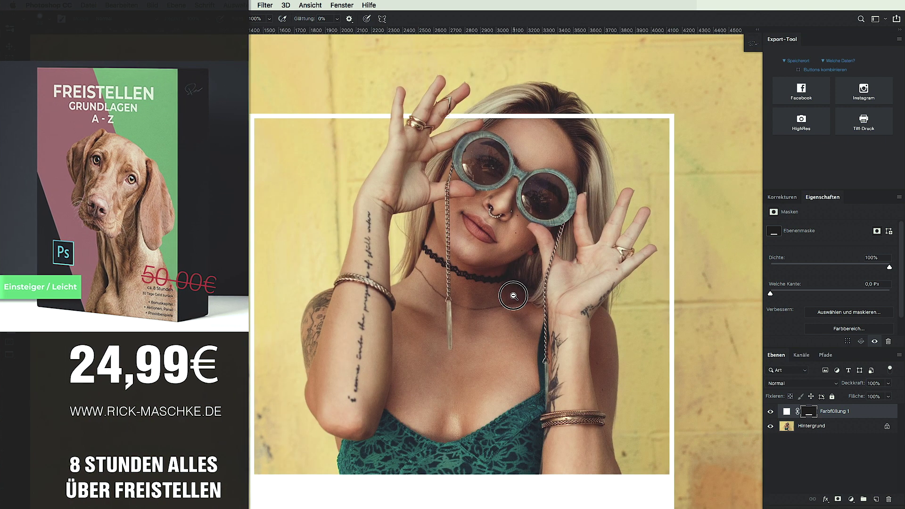
{"action": "left_click", "coordinate": [513, 289], "text": "alt"}
{"action": "scroll", "coordinate": [504, 233], "scroll_direction": "down", "scroll_amount": 2}
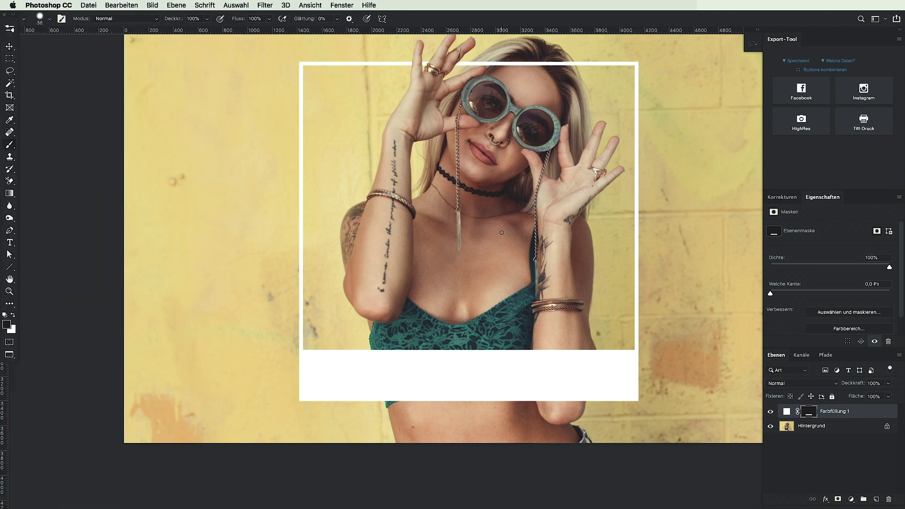
{"action": "mouse_move", "coordinate": [379, 356]}
{"action": "left_mouse_down"}
{"action": "mouse_move", "coordinate": [394, 383]}
{"action": "mouse_move", "coordinate": [409, 373]}
{"action": "mouse_move", "coordinate": [481, 369]}
{"action": "left_mouse_up"}
{"action": "mouse_move", "coordinate": [414, 375]}
{"action": "left_mouse_down"}
{"action": "mouse_move", "coordinate": [565, 377]}
{"action": "mouse_move", "coordinate": [579, 356]}
{"action": "mouse_move", "coordinate": [566, 384]}
{"action": "mouse_move", "coordinate": [572, 373]}
{"action": "mouse_move", "coordinate": [542, 354]}
{"action": "mouse_move", "coordinate": [458, 363]}
{"action": "left_mouse_up"}
{"action": "scroll", "coordinate": [485, 375], "scroll_direction": "down", "scroll_amount": 2}
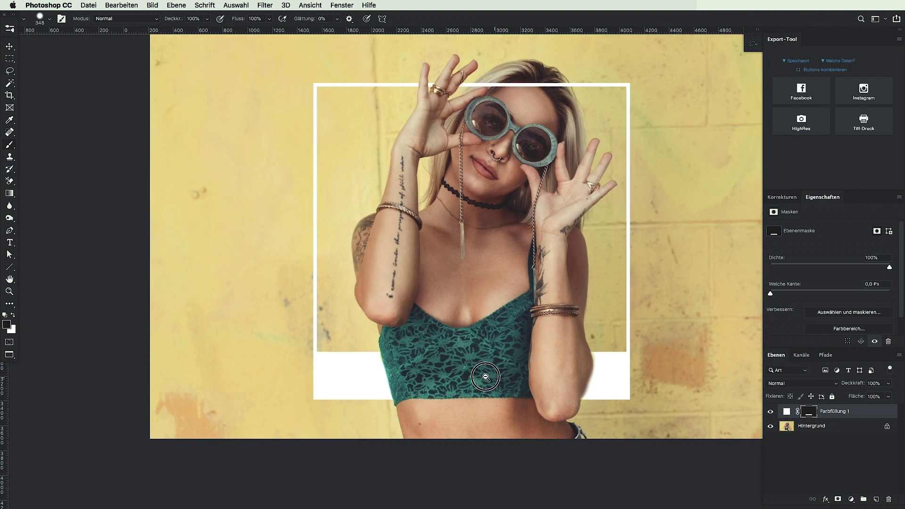
{"action": "scroll", "coordinate": [480, 375], "scroll_direction": "down", "scroll_amount": 2}
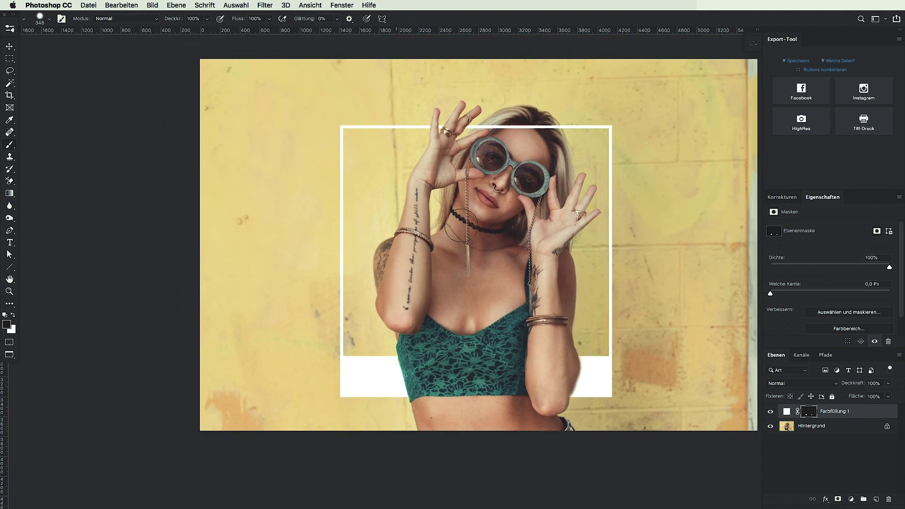
{"action": "key", "text": "super+z"}
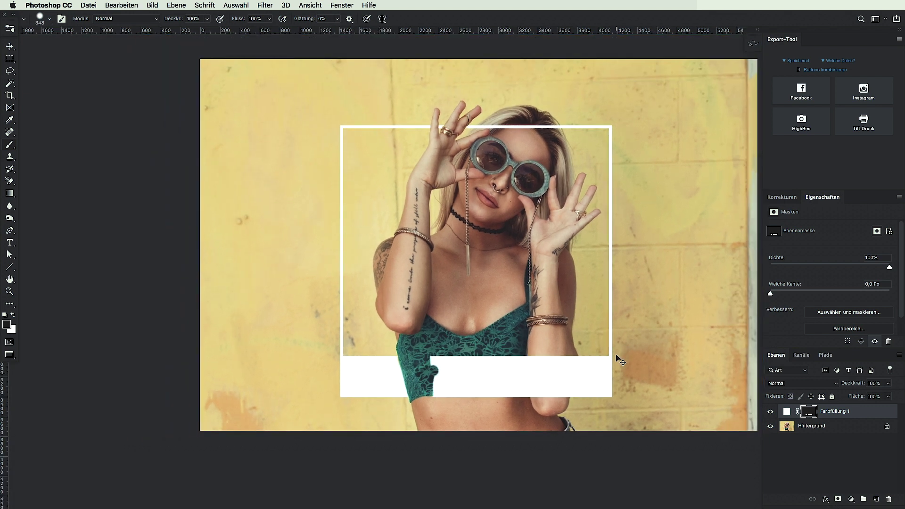
{"action": "key", "text": "super+z"}
{"action": "scroll", "coordinate": [589, 392], "scroll_direction": "up", "scroll_amount": 1}
{"action": "scroll", "coordinate": [600, 392], "scroll_direction": "up", "scroll_amount": 1}
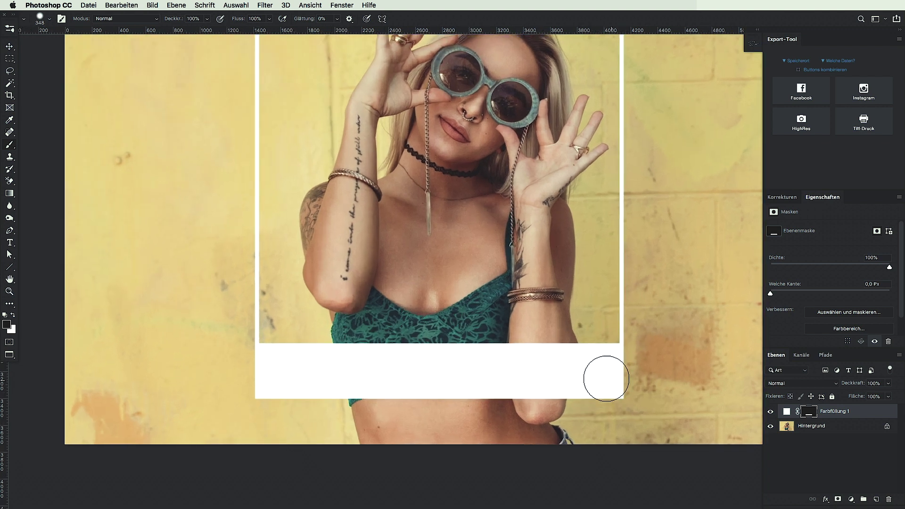
- Add bold LOREM IPSUM text and centre it on the white bottom band
{"action": "key", "text": "t"}
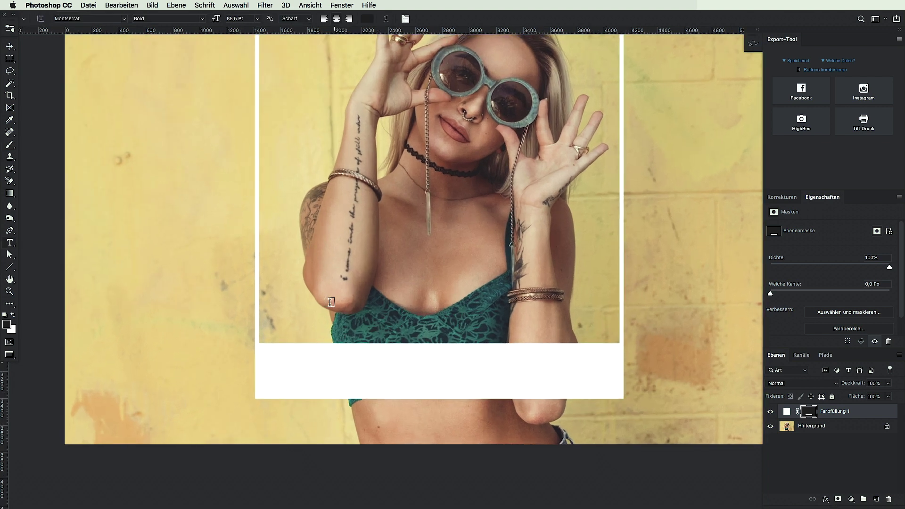
{"action": "left_click", "coordinate": [301, 358]}
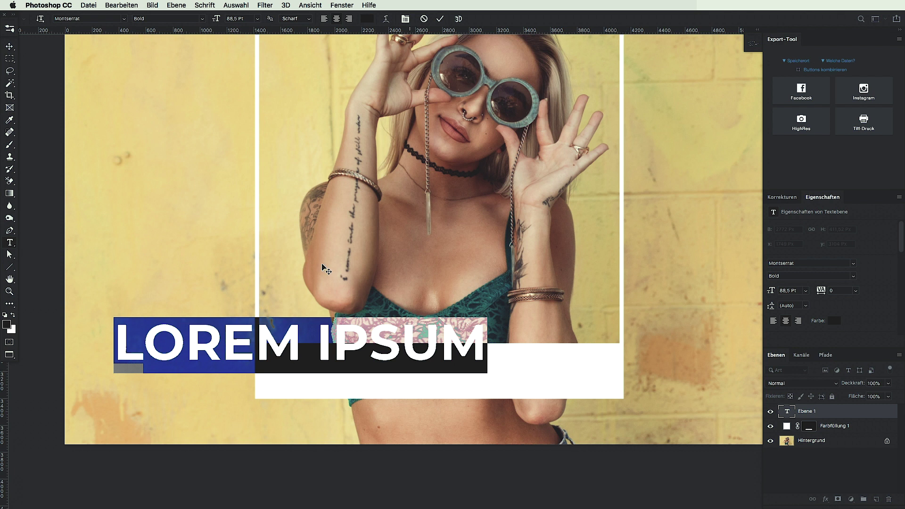
{"action": "left_click", "coordinate": [12, 44]}
{"action": "left_click_drag", "start_coordinate": [281, 349], "coordinate": [393, 368]}
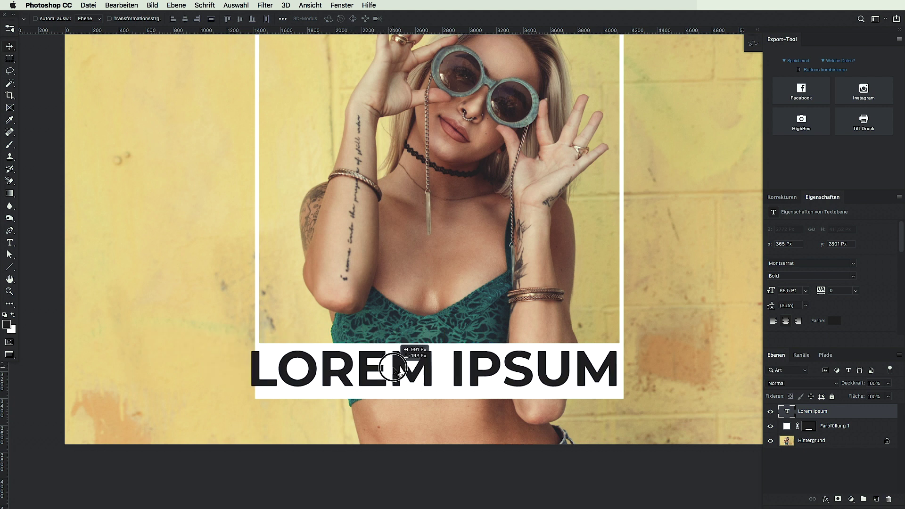
{"action": "left_click_drag", "start_coordinate": [393, 369], "coordinate": [401, 374]}
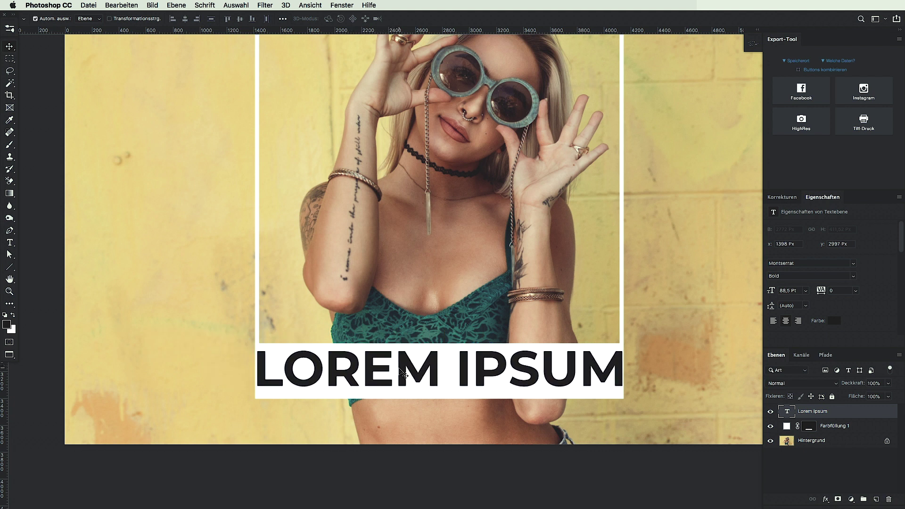
- Scale the text down slightly to fit the band, then hide its layer
{"action": "key", "text": "ctrl+t"}
{"action": "left_click_drag", "start_coordinate": [625, 399], "coordinate": [616, 393]}
{"action": "key", "text": "Return"}
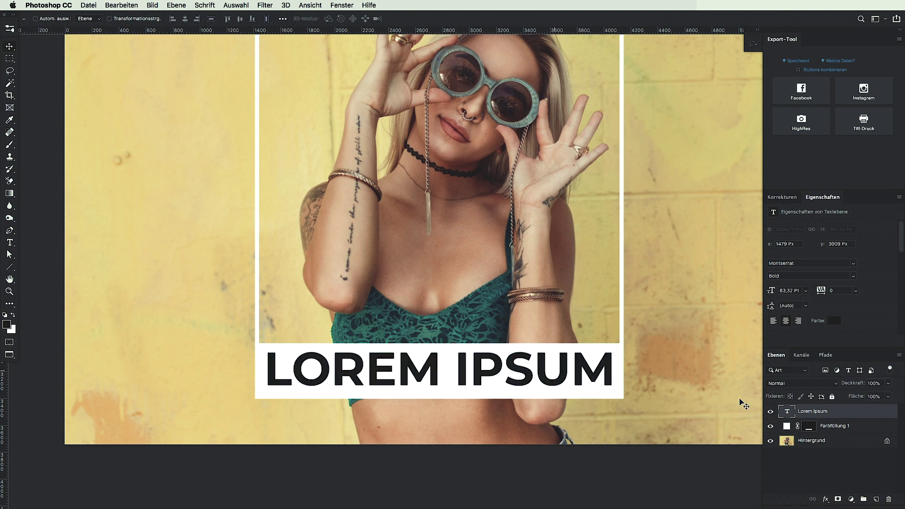
{"action": "left_click", "coordinate": [770, 412]}
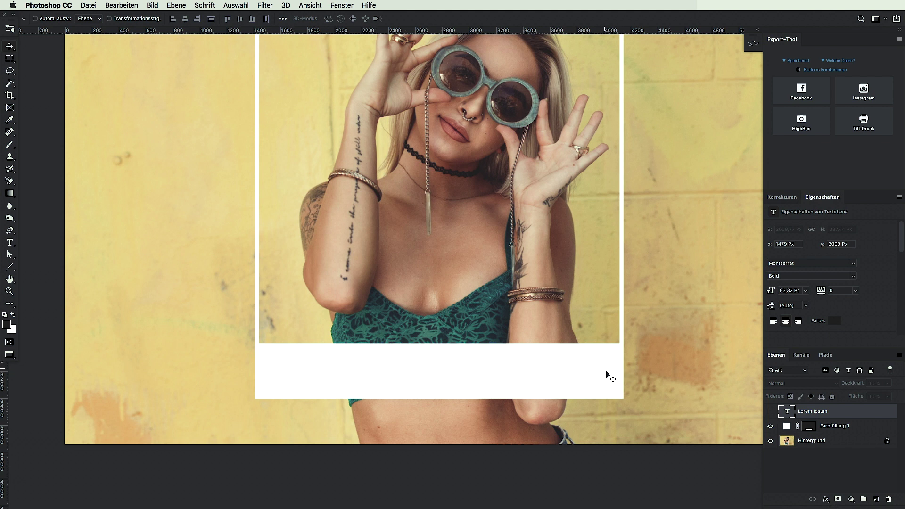
- Load the LOREM IPSUM lettering as a selection and cut it out of the white band's mask
{"action": "left_click", "coordinate": [770, 413]}
{"action": "left_click", "coordinate": [786, 413], "text": "ctrl"}
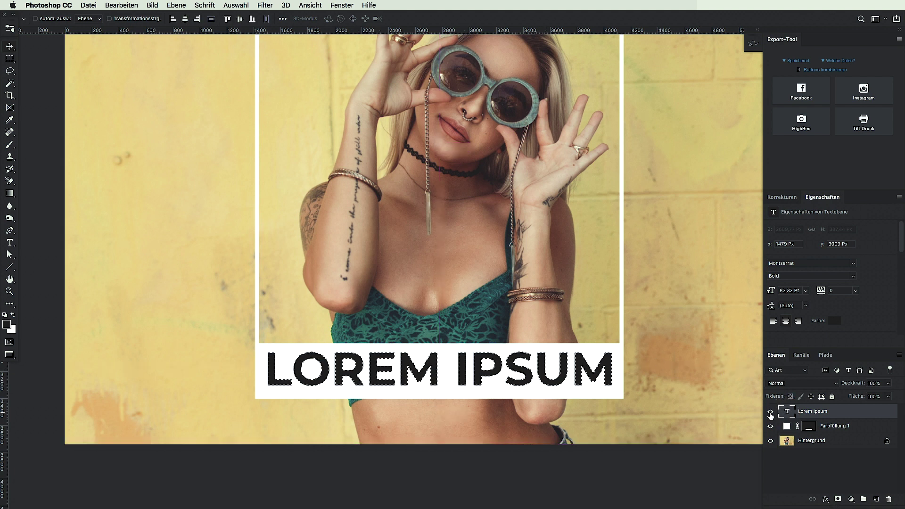
{"action": "left_click", "coordinate": [770, 413]}
{"action": "left_click", "coordinate": [809, 427]}
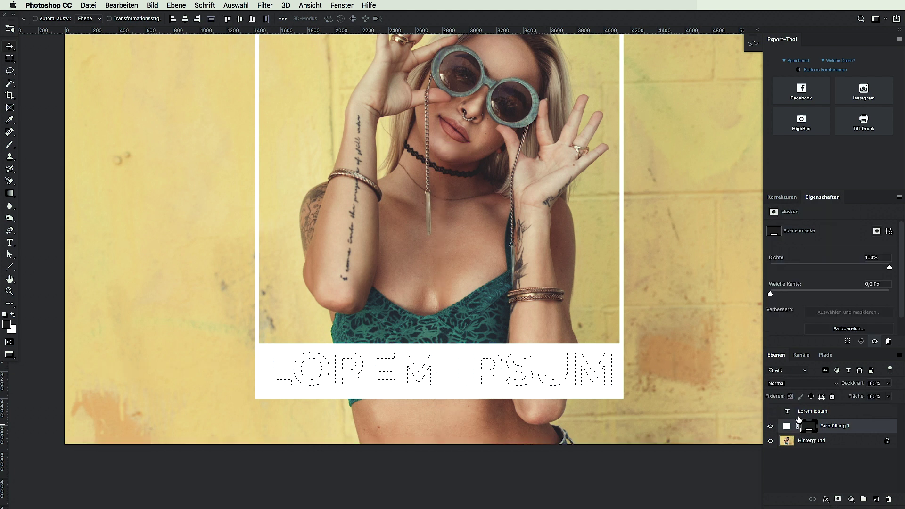
{"action": "key", "text": "alt+BackSpace"}
{"action": "key", "text": "ctrl+d"}
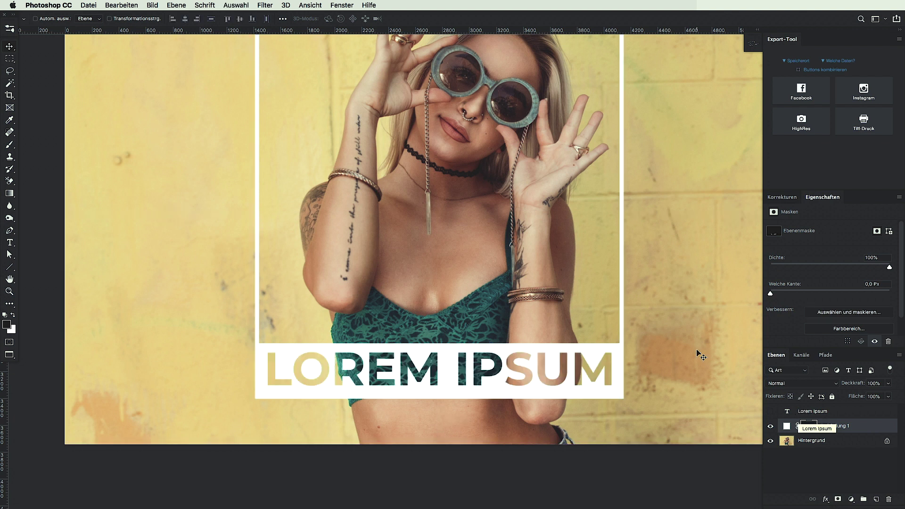
- Inspect the cut-out, undo it, and show the black LOREM IPSUM text layer again
{"action": "left_click_drag", "start_coordinate": [612, 322], "coordinate": [579, 345]}
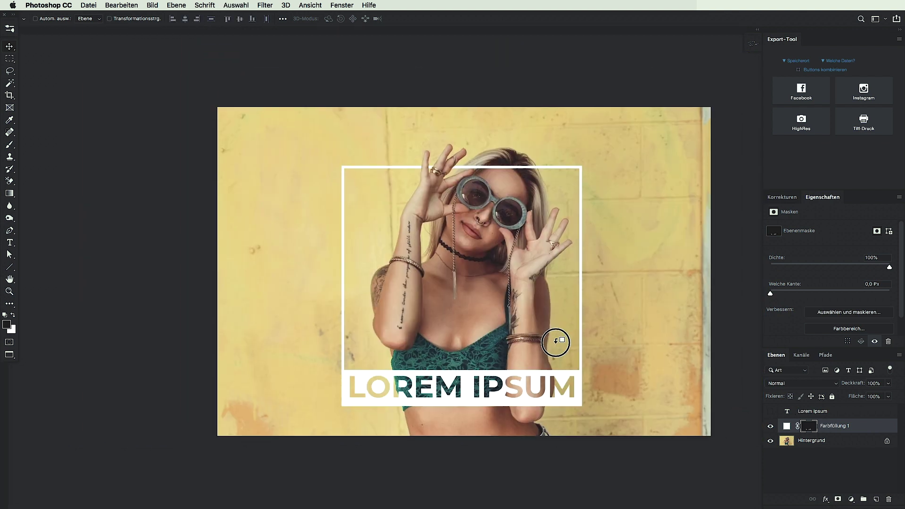
{"action": "key", "text": "ctrl"}
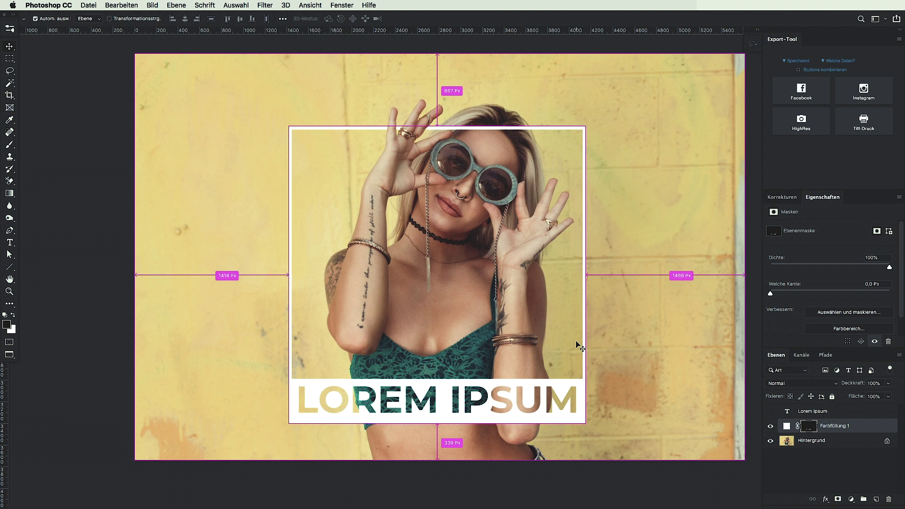
{"action": "left_click", "coordinate": [809, 427], "text": "alt"}
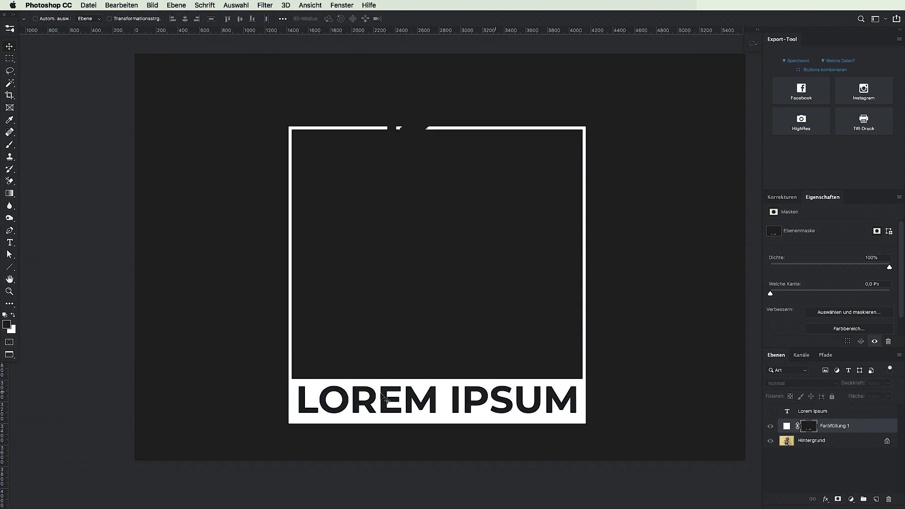
{"action": "left_click", "coordinate": [809, 427], "text": "alt"}
{"action": "key", "text": "ctrl+z"}
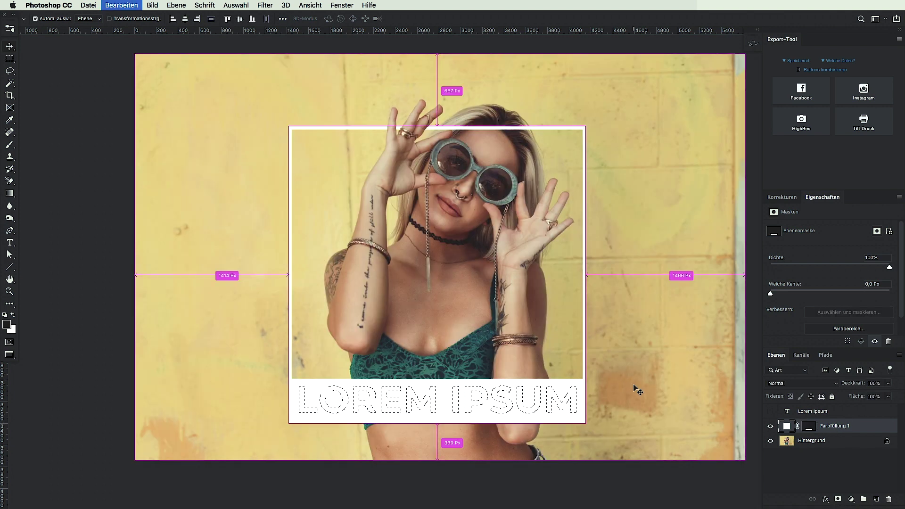
{"action": "key", "text": "ctrl+d"}
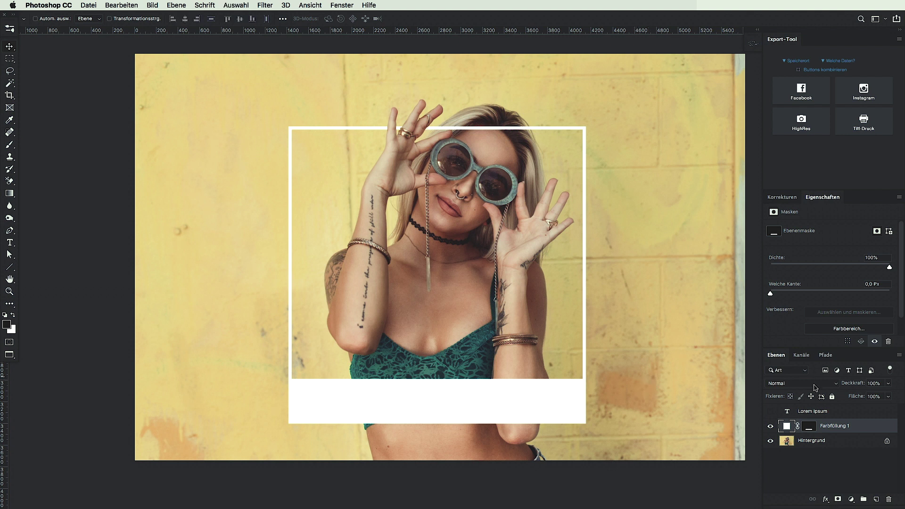
{"action": "left_click", "coordinate": [771, 413]}
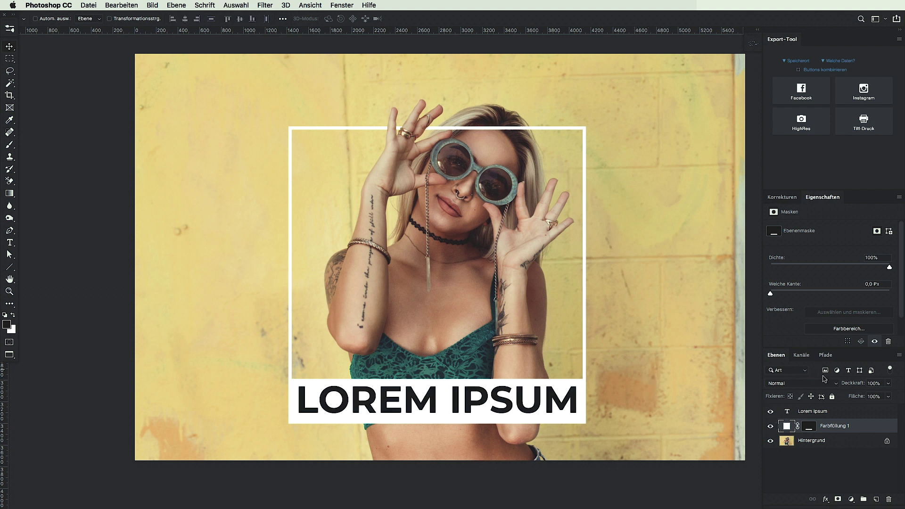
{"action": "left_click", "coordinate": [838, 413]}
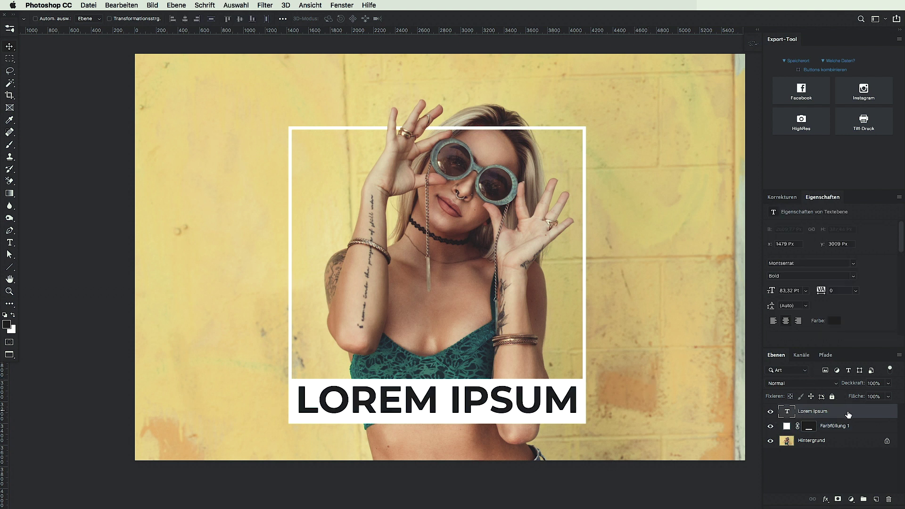
- Give the LOREM IPSUM text layer a Shallow knockout with 0% fill opacity
{"action": "double_click", "coordinate": [848, 414]}
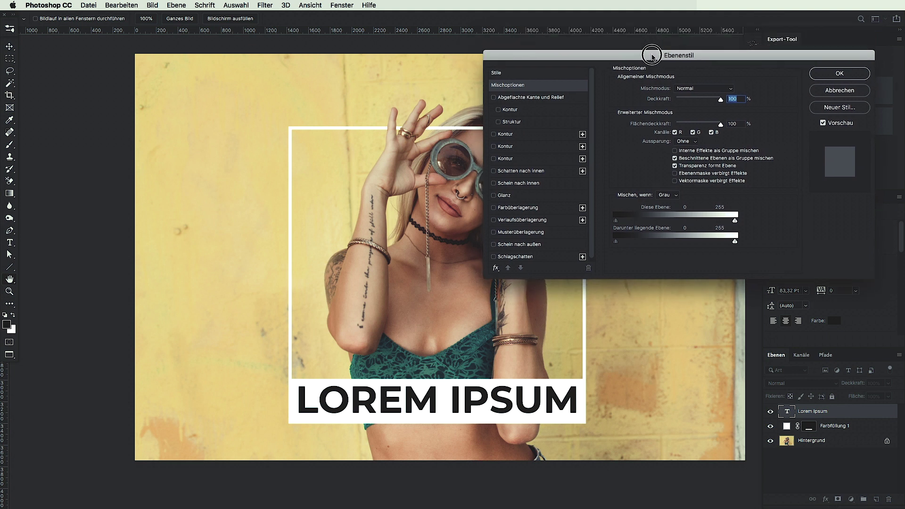
{"action": "left_click_drag", "start_coordinate": [648, 36], "coordinate": [655, 77]}
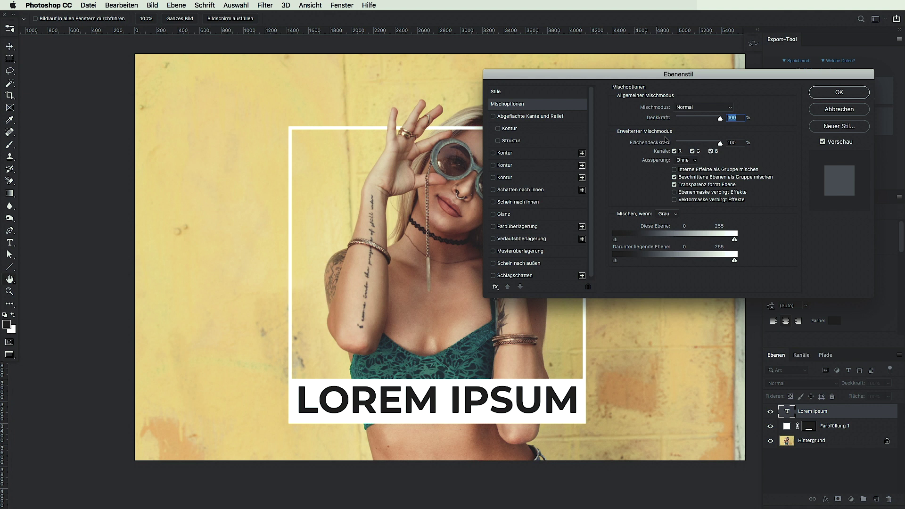
{"action": "left_click_drag", "start_coordinate": [692, 74], "coordinate": [718, 73]}
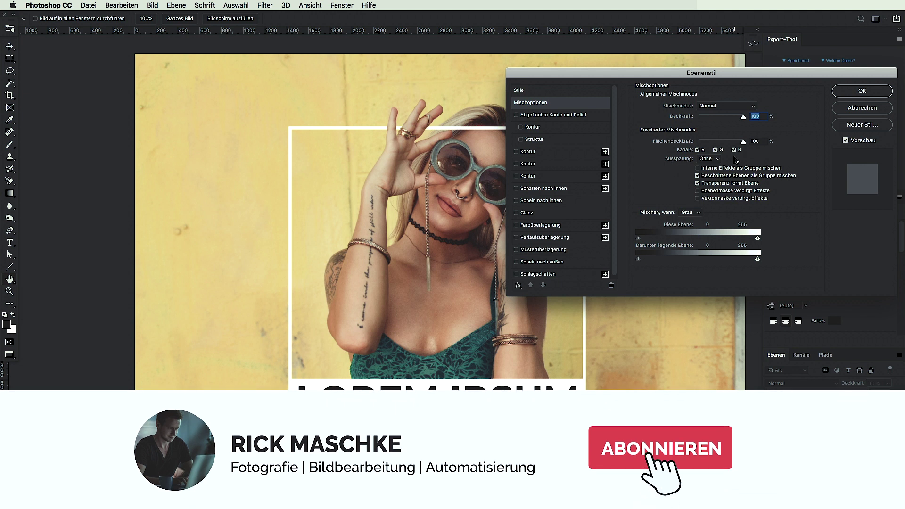
{"action": "left_click", "coordinate": [715, 159]}
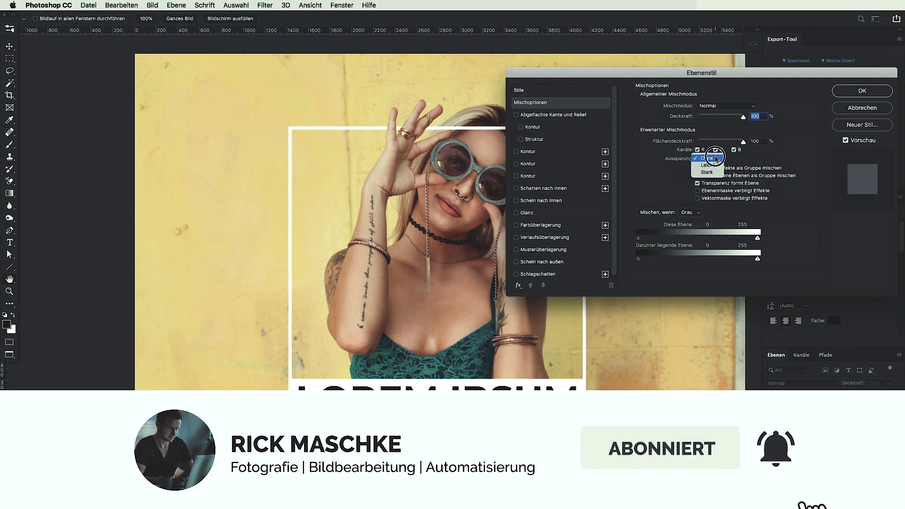
{"action": "left_click", "coordinate": [711, 172]}
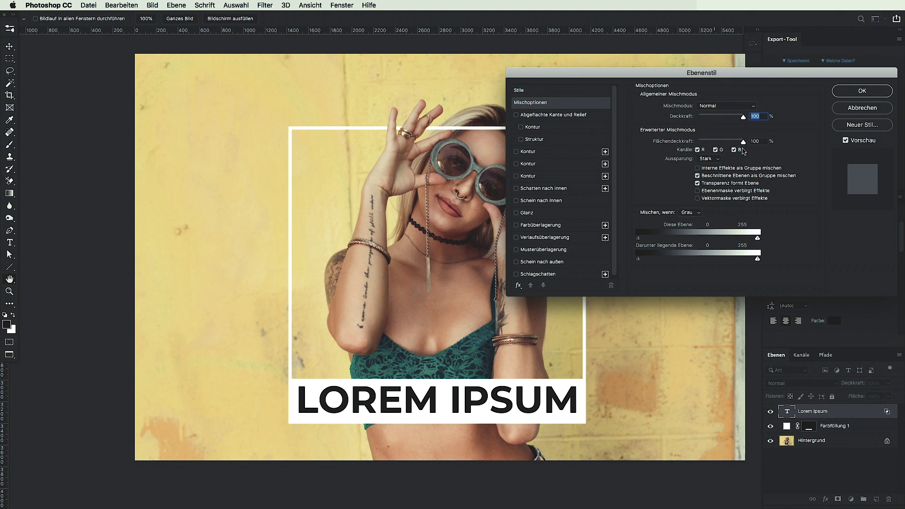
{"action": "left_click_drag", "start_coordinate": [744, 142], "coordinate": [722, 143]}
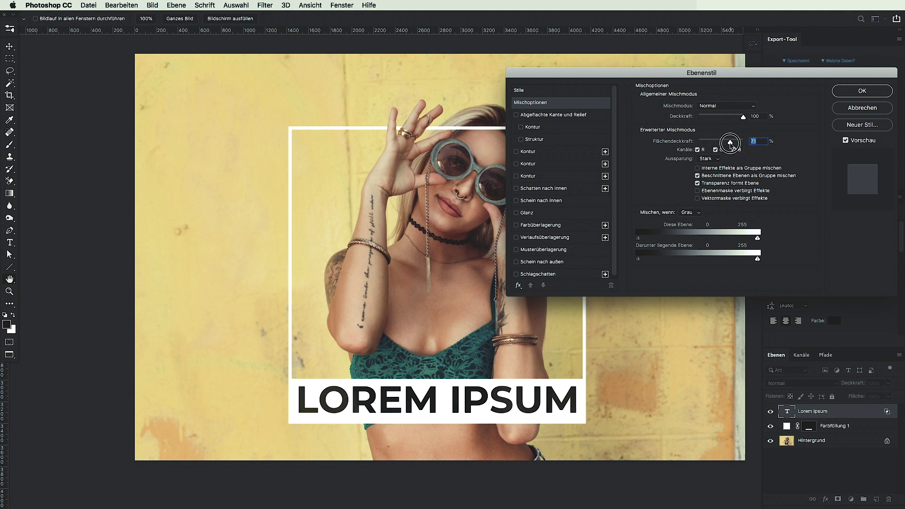
{"action": "left_click_drag", "start_coordinate": [723, 143], "coordinate": [646, 138]}
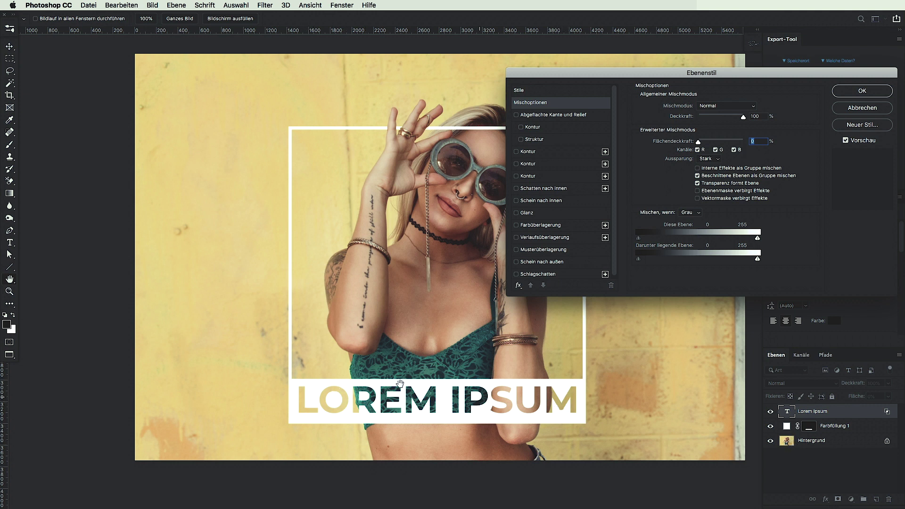
{"action": "left_click", "coordinate": [710, 158]}
- Apply the layer style and duplicate the Farbfüllung 1 frame fill layer twice
{"action": "key", "text": "Return"}
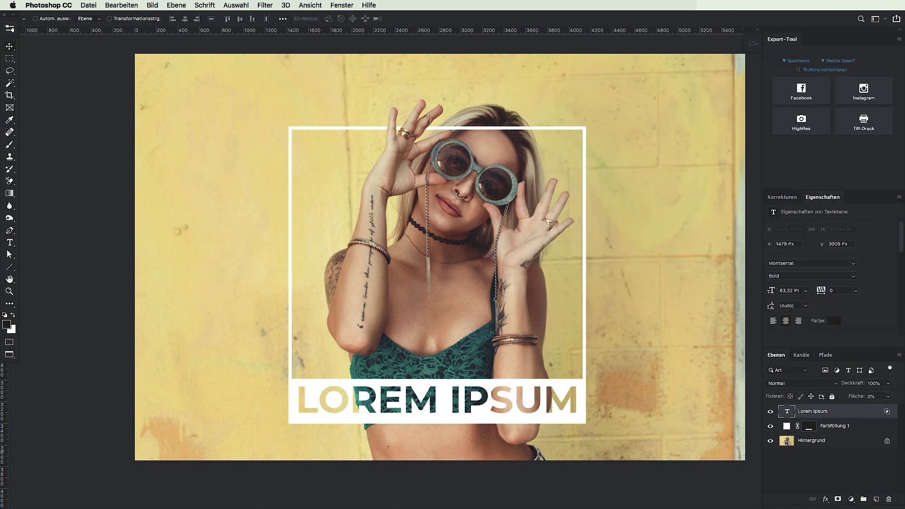
{"action": "key", "text": "alt+bracketleft"}
{"action": "key", "text": "ctrl+j"}
{"action": "key", "text": "ctrl+j"}
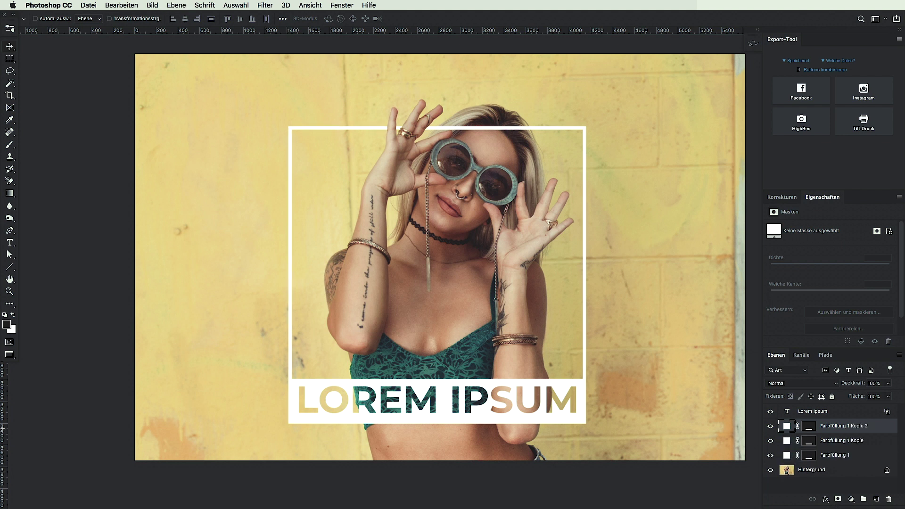
- Group Lorem Ipsum with the second fill copy in Gruppe 1 and select the text layer
{"action": "key", "text": "alt+bracketright"}
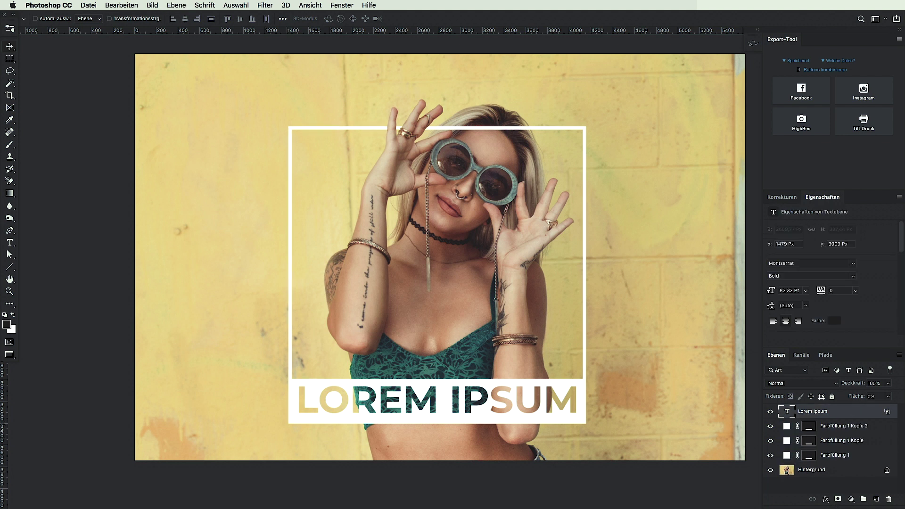
{"action": "key", "text": "alt+shift+bracketleft"}
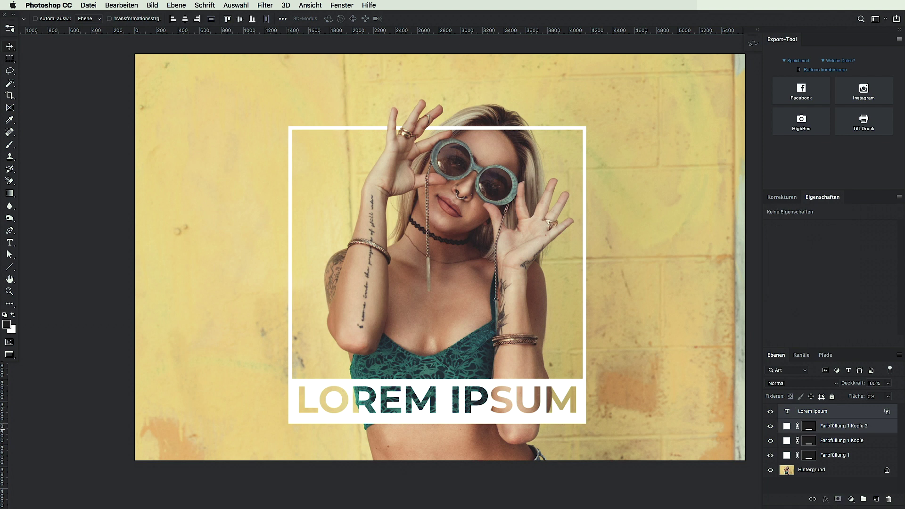
{"action": "key", "text": "ctrl+g"}
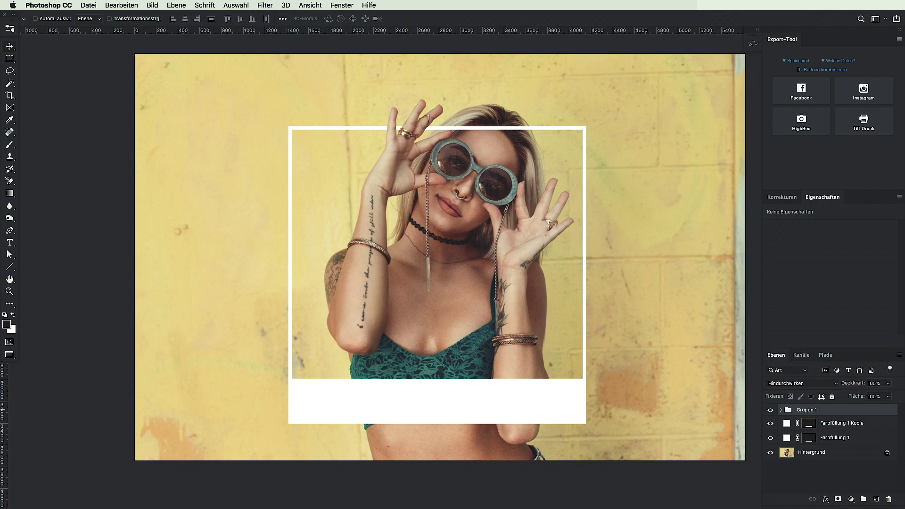
{"action": "left_click", "coordinate": [780, 409]}
{"action": "key", "text": "alt+bracketleft"}
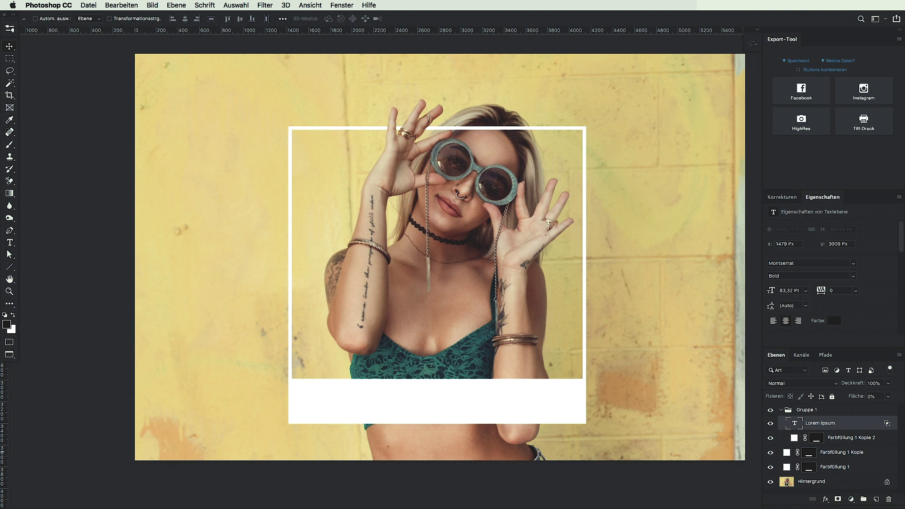
- Try Deep and Shallow knockout on the grouped text, cancel, and step back
{"action": "double_click", "coordinate": [848, 423]}
{"action": "left_click", "coordinate": [708, 158]}
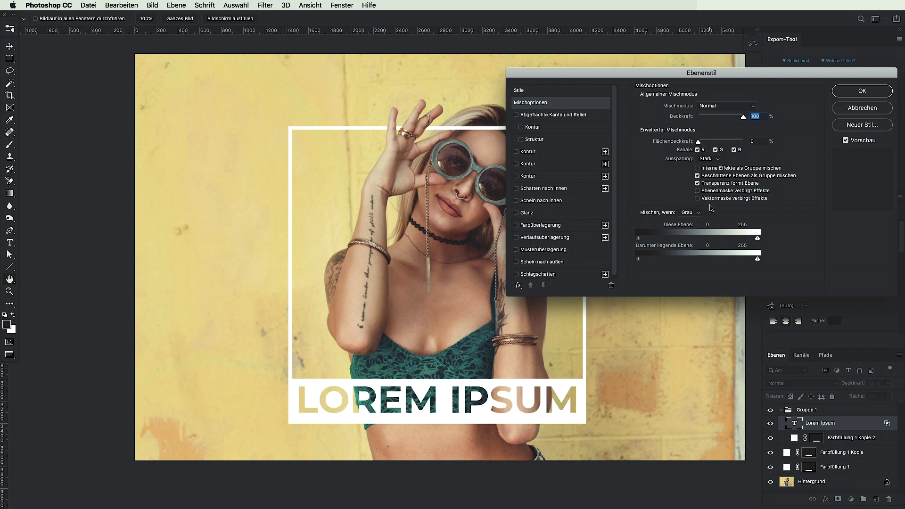
{"action": "left_click", "coordinate": [713, 161]}
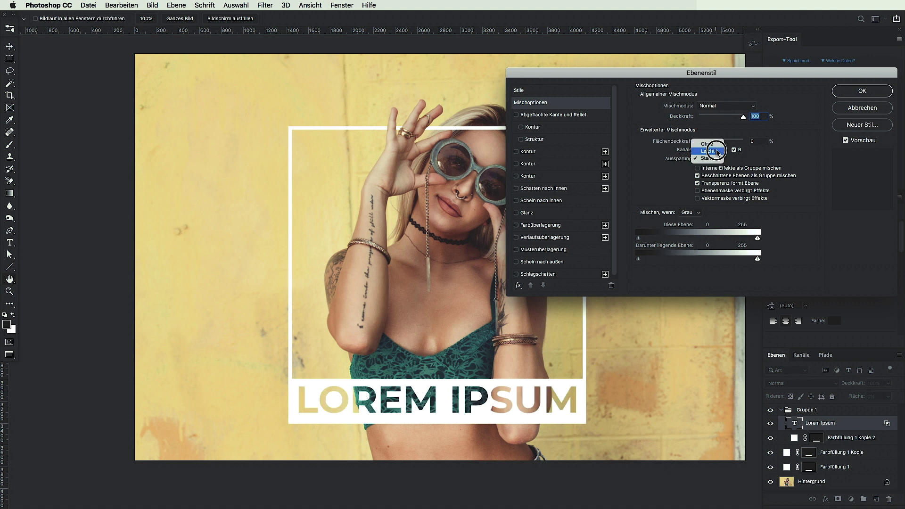
{"action": "left_click", "coordinate": [713, 154]}
{"action": "left_click", "coordinate": [708, 158]}
{"action": "left_click", "coordinate": [709, 167]}
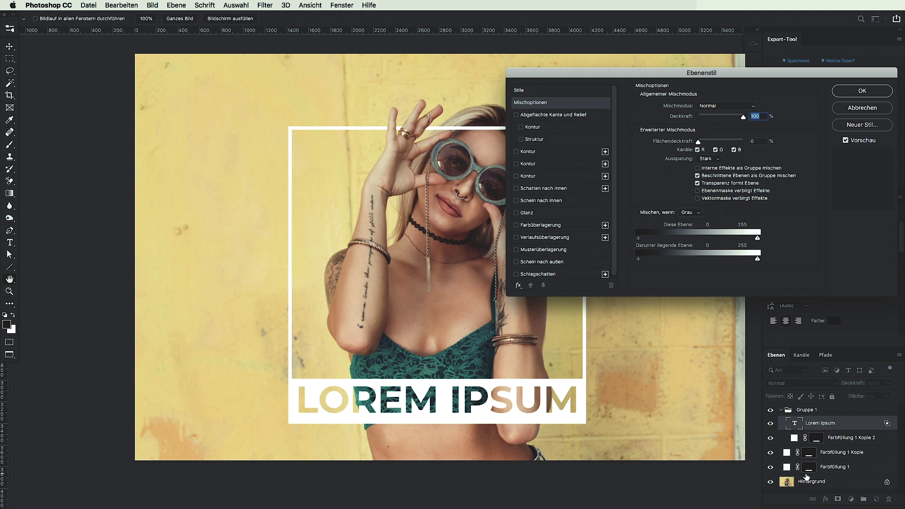
{"action": "left_click", "coordinate": [854, 106]}
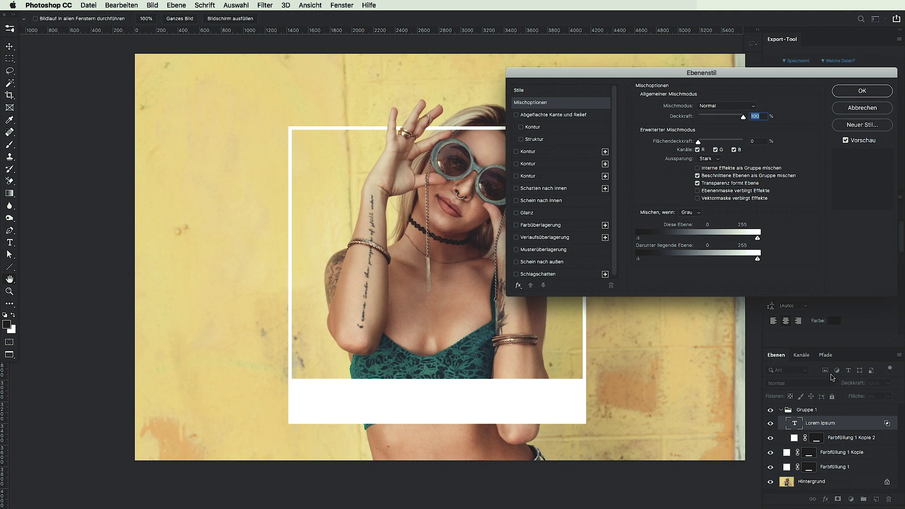
{"action": "left_click", "coordinate": [829, 437]}
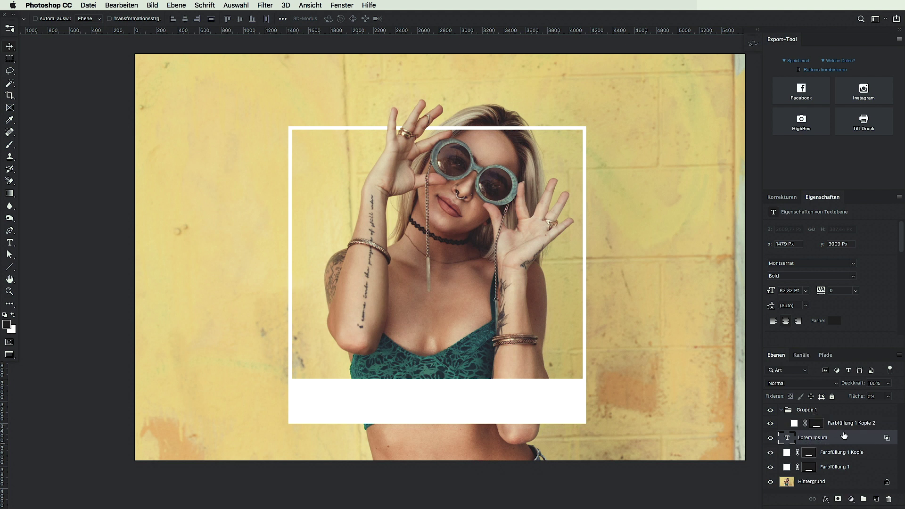
- Undo the duplication and grouping, returning to a single knockout fill layer
{"action": "key", "text": "Delete"}
{"action": "left_click", "coordinate": [842, 440]}
{"action": "key", "text": "Delete"}
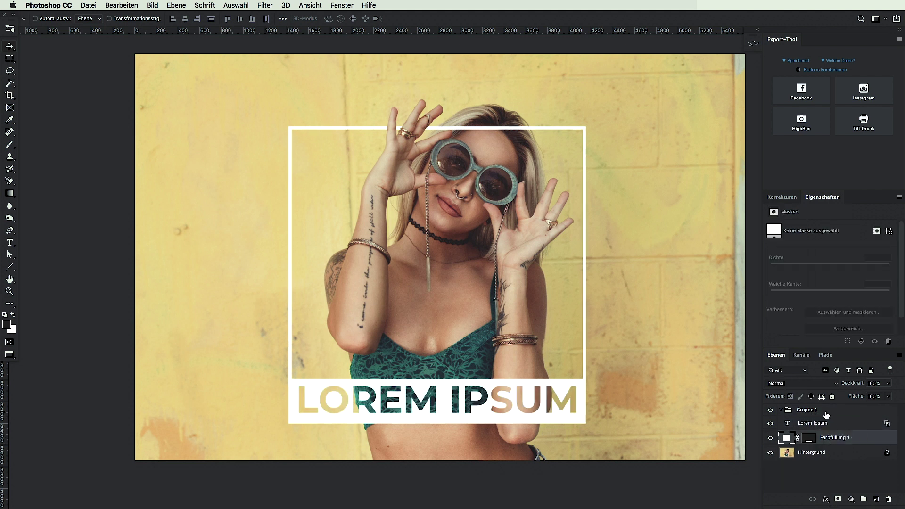
{"action": "left_click", "coordinate": [825, 410]}
{"action": "key", "text": "ctrl+shift+g"}
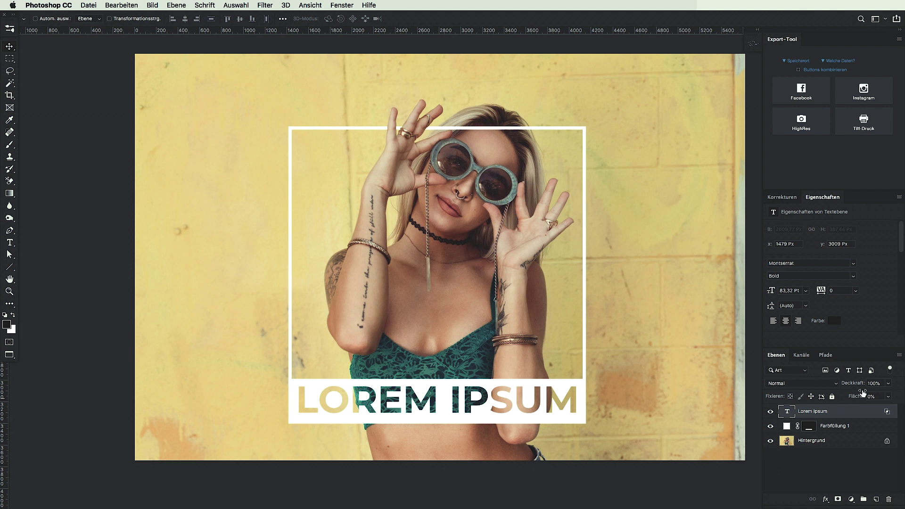
{"action": "key", "text": "t"}
{"action": "left_click", "coordinate": [491, 393]}
{"action": "key", "text": "ctrl+a"}
{"action": "type", "text": "1235345"}
{"action": "key", "text": "ctrl+Return"}
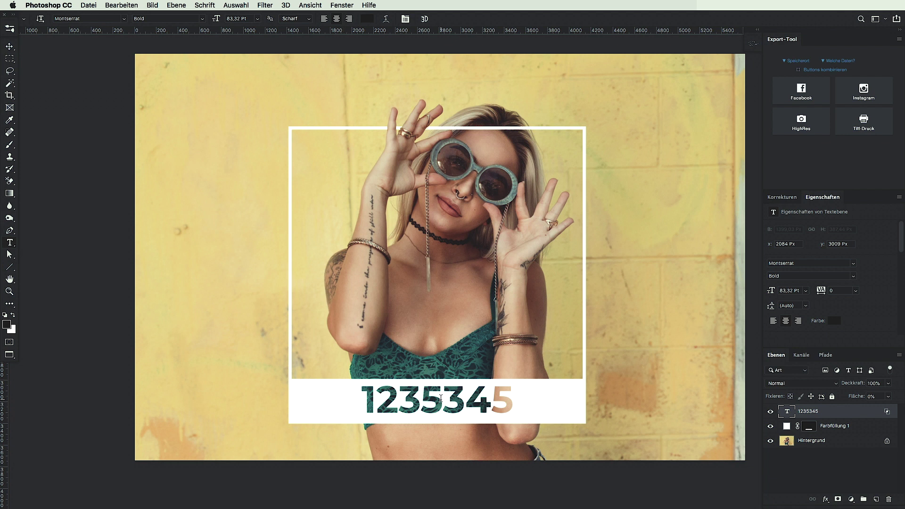
{"action": "left_click", "coordinate": [508, 401]}
{"action": "key", "text": "ctrl+a"}
{"action": "type", "text": "RICK MASCHKE"}
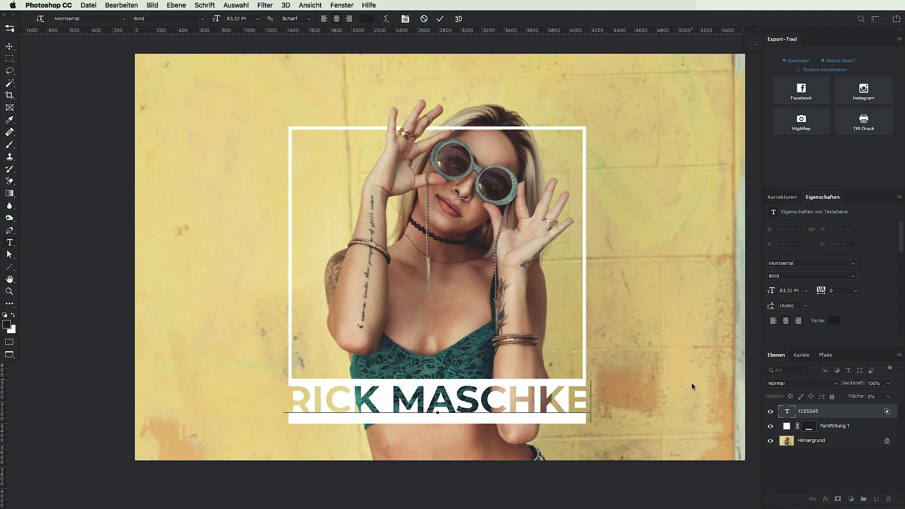
{"action": "key", "text": "ctrl+Return"}
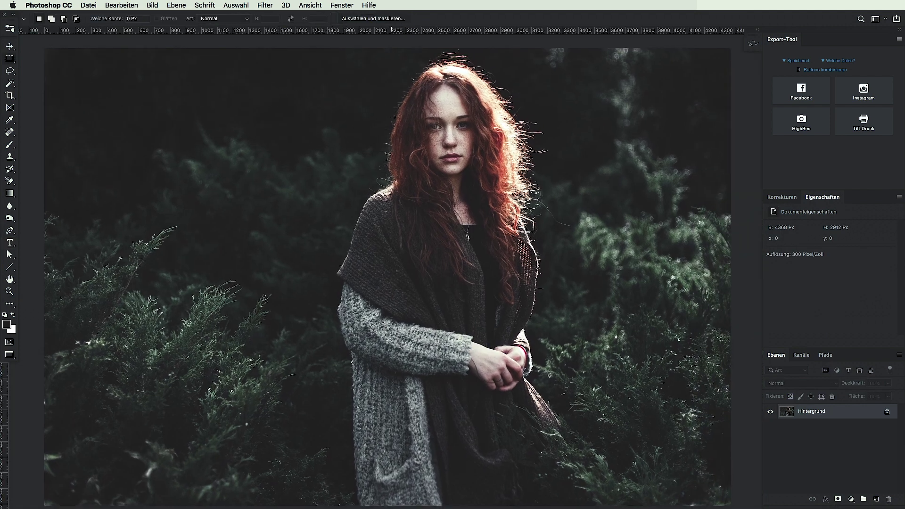
- Add a white (ffffff) solid colour fill layer with an inverted, hidden mask
{"action": "left_click", "coordinate": [851, 498]}
{"action": "left_click", "coordinate": [848, 317]}
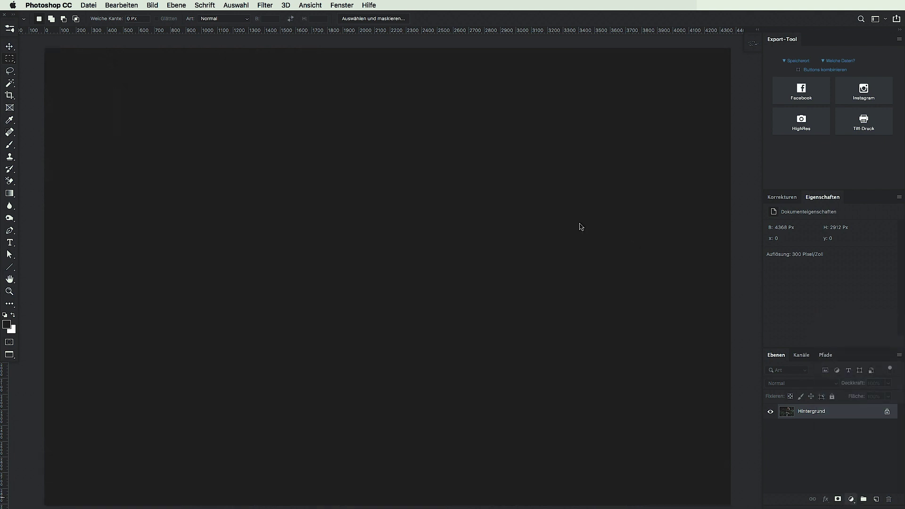
{"action": "type", "text": "ffffff"}
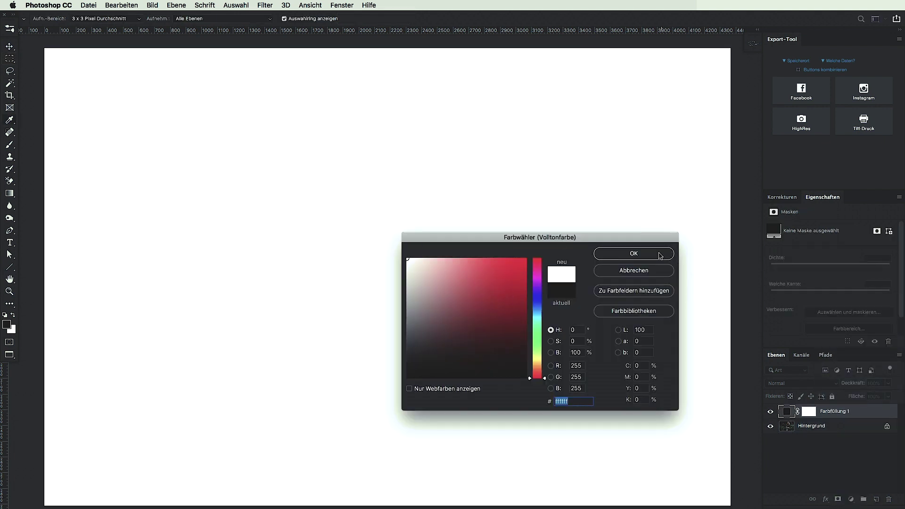
{"action": "left_click", "coordinate": [659, 254]}
{"action": "left_click", "coordinate": [809, 411]}
{"action": "key", "text": "ctrl+i"}
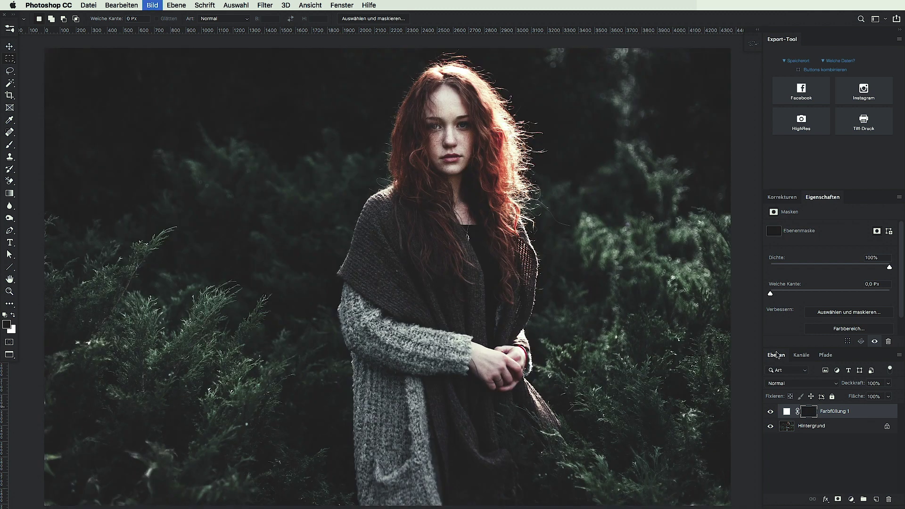
- Reveal a 2340 px white square in the mask, then hide a slightly smaller inner square
{"action": "left_click_drag", "start_coordinate": [267, 93], "coordinate": [684, 459]}
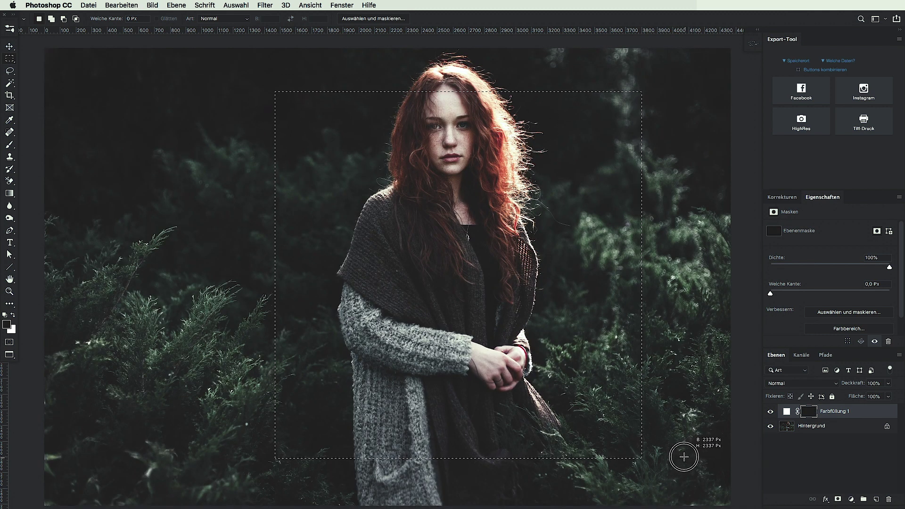
{"action": "left_click_drag", "start_coordinate": [684, 459], "coordinate": [685, 459]}
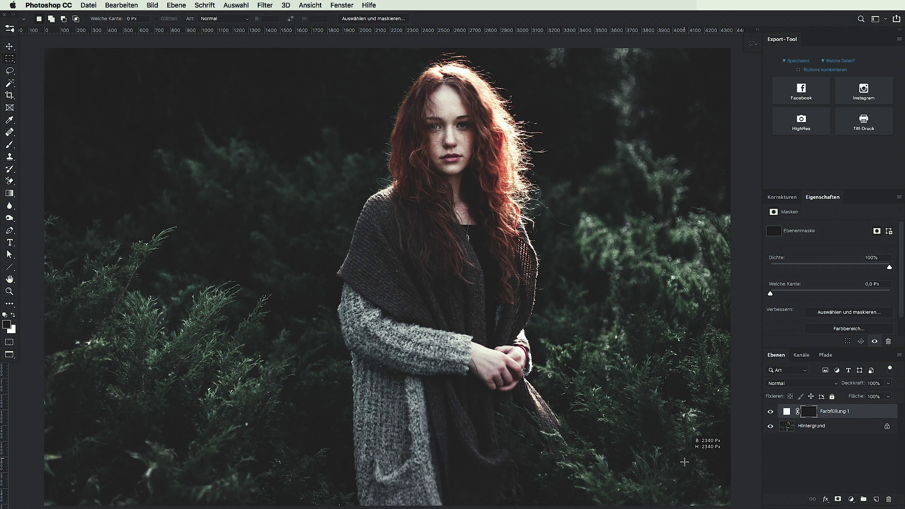
{"action": "key", "text": "BackSpace"}
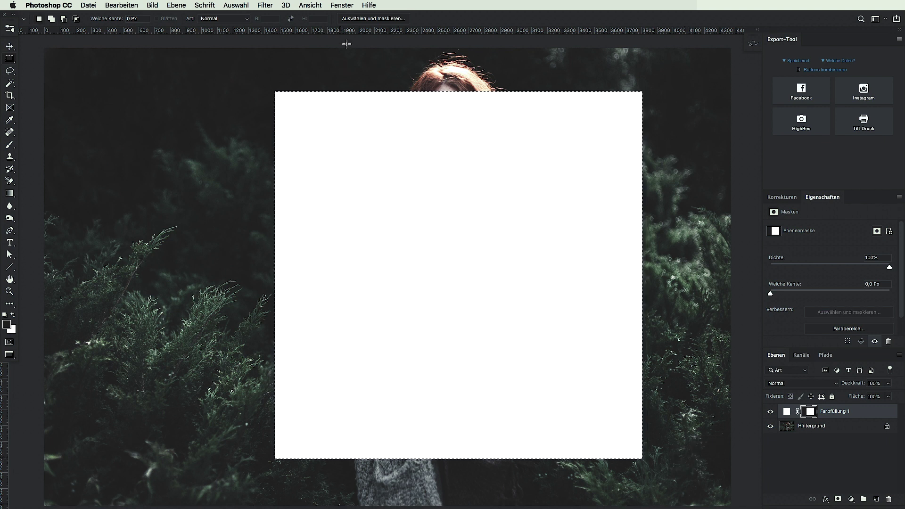
{"action": "left_click", "coordinate": [236, 6]}
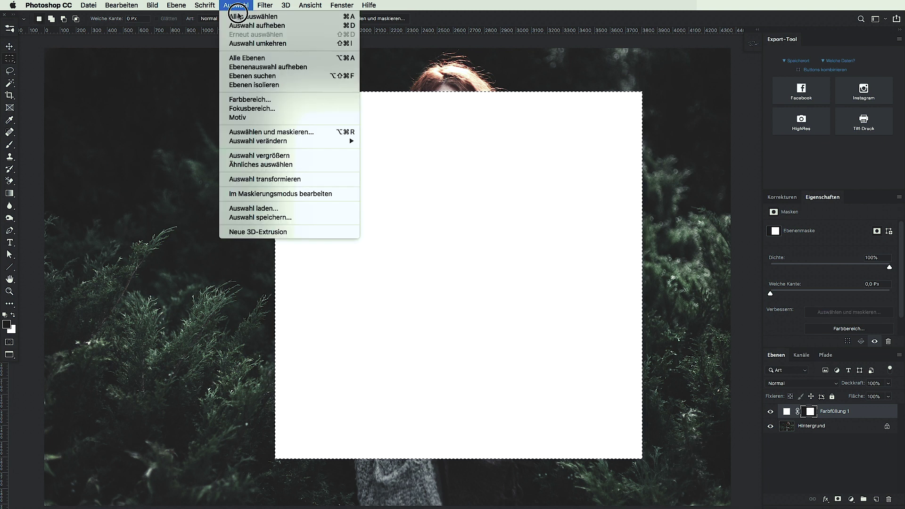
{"action": "left_click", "coordinate": [259, 179]}
{"action": "left_click_drag", "start_coordinate": [276, 91], "coordinate": [281, 96]}
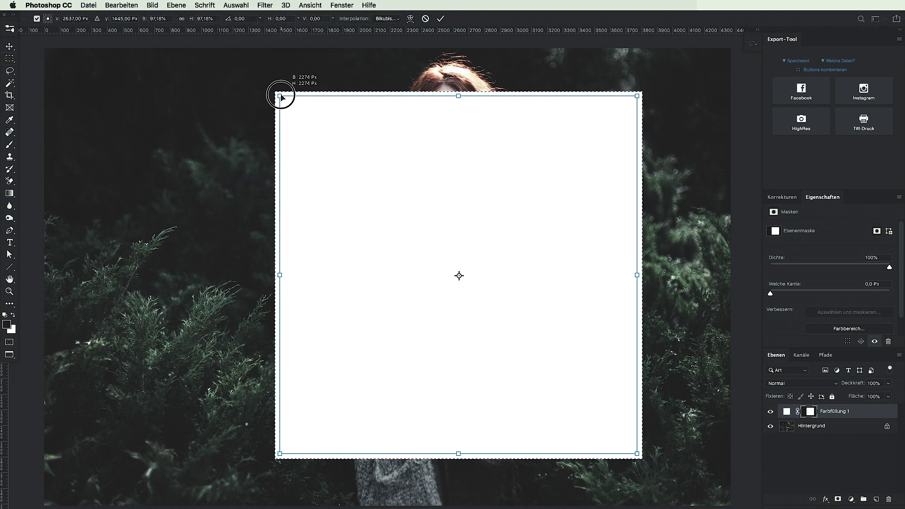
{"action": "key", "text": "Return"}
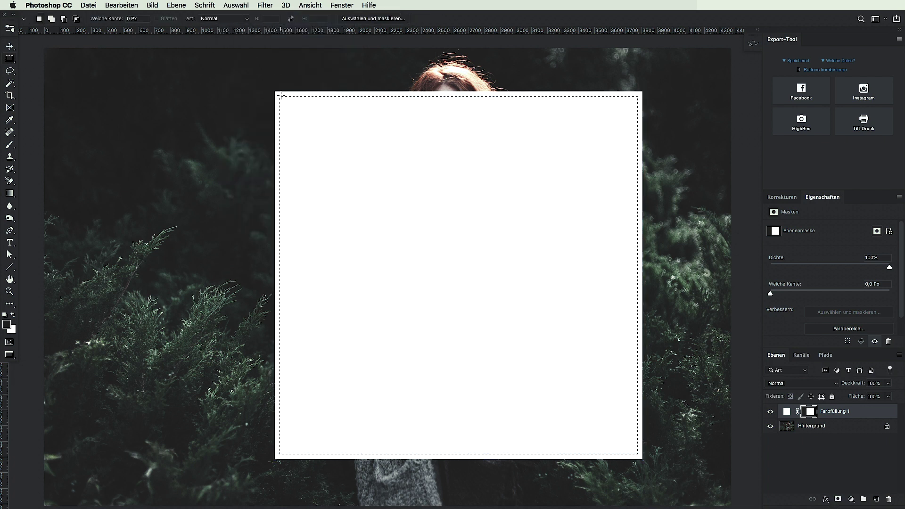
{"action": "key", "text": "alt+BackSpace"}
- Deselect and paint the mask black where the sweater crosses the frame's bottom bar
{"action": "key", "text": "ctrl+d"}
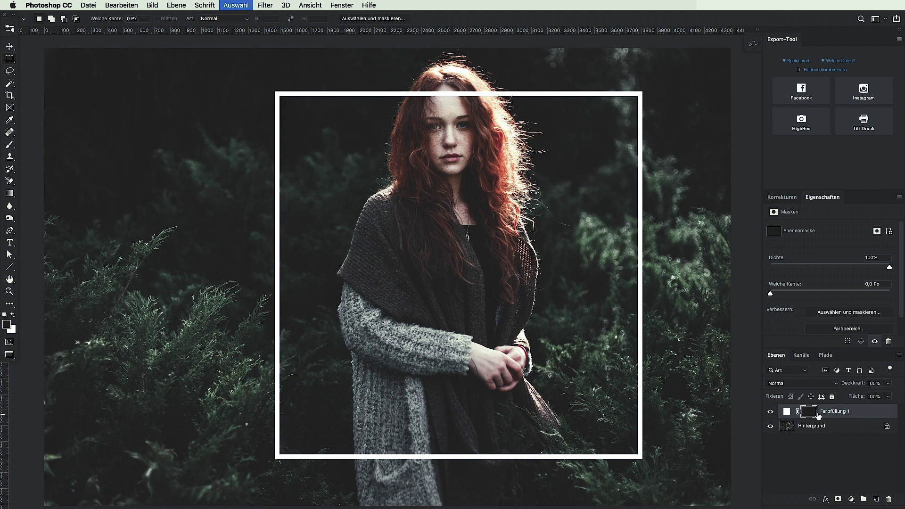
{"action": "key", "text": "b"}
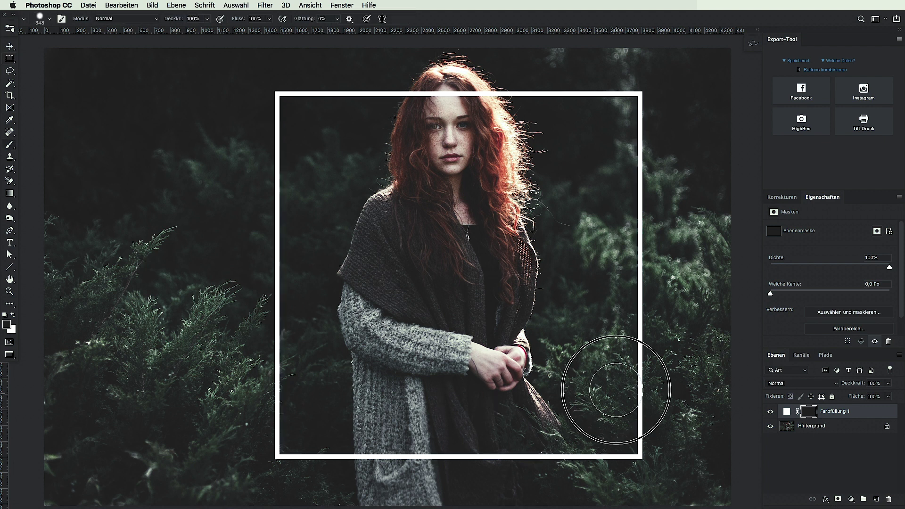
{"action": "scroll", "coordinate": [645, 362], "scroll_direction": "up", "scroll_amount": 2}
{"action": "scroll", "coordinate": [665, 365], "scroll_direction": "up", "scroll_amount": 2}
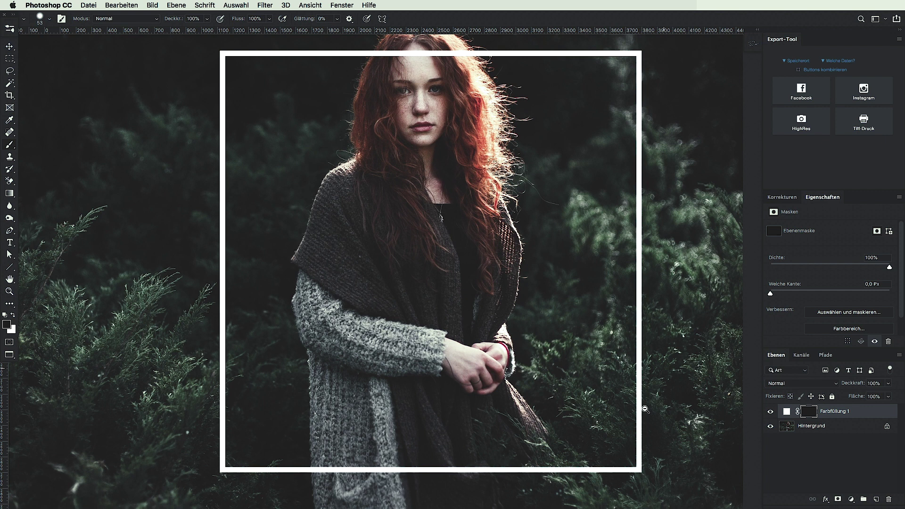
{"action": "scroll", "coordinate": [571, 362], "scroll_direction": "down", "scroll_amount": 3}
{"action": "key", "text": "ctrl+r"}
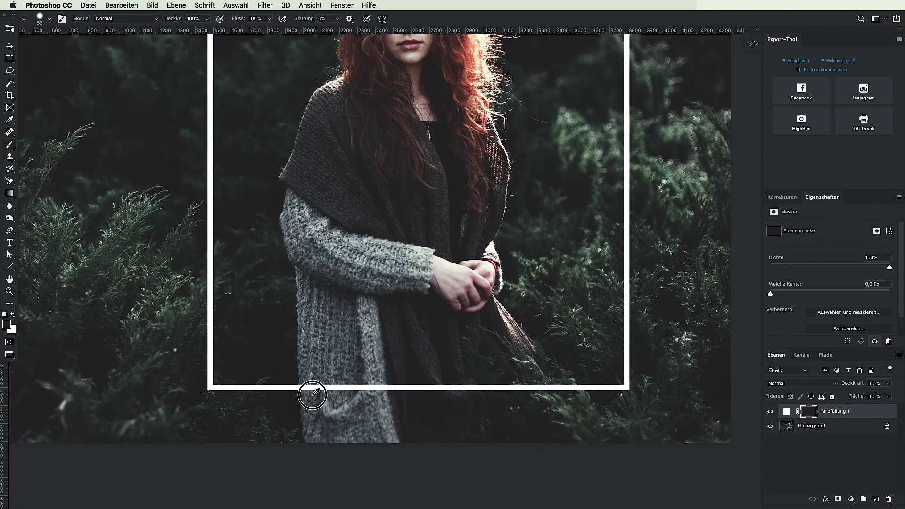
{"action": "scroll", "coordinate": [313, 388], "scroll_direction": "up", "scroll_amount": 4}
{"action": "left_click_drag", "start_coordinate": [260, 350], "coordinate": [256, 347]}
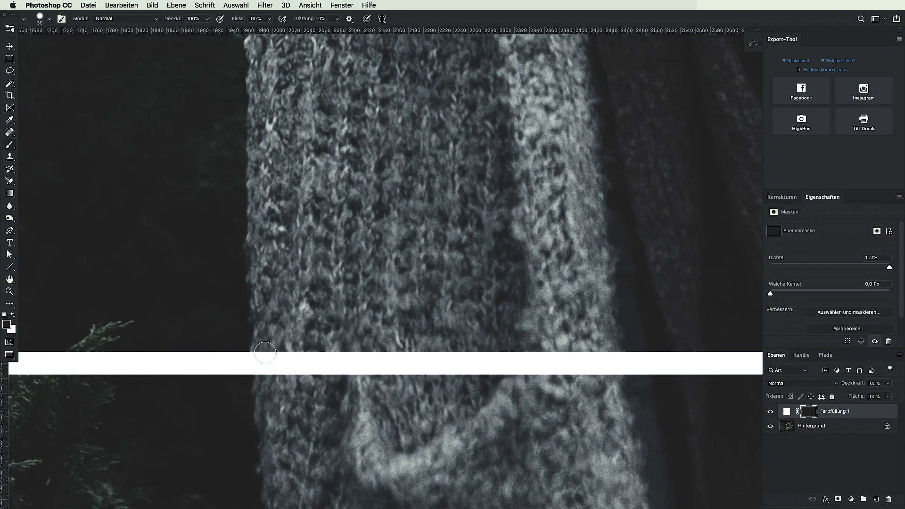
{"action": "left_click", "coordinate": [265, 366]}
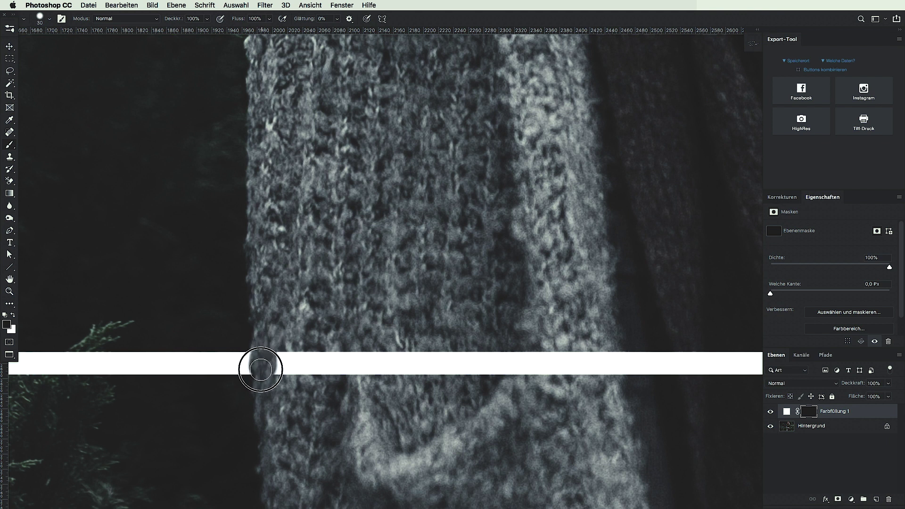
{"action": "mouse_move", "coordinate": [266, 366]}
{"action": "left_mouse_down"}
{"action": "mouse_move", "coordinate": [262, 353]}
{"action": "mouse_move", "coordinate": [260, 371]}
{"action": "mouse_move", "coordinate": [331, 369]}
{"action": "mouse_move", "coordinate": [311, 364]}
{"action": "left_mouse_up"}
{"action": "left_click", "coordinate": [257, 368], "text": "alt"}
- Fade the frame layer and mask out its edge where the branches cross it
{"action": "scroll", "coordinate": [311, 364], "scroll_direction": "down", "scroll_amount": 5}
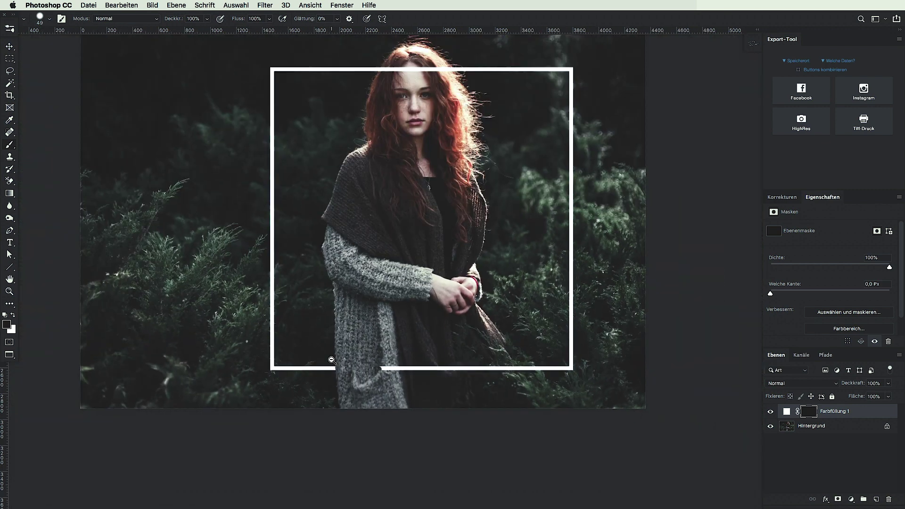
{"action": "scroll", "coordinate": [622, 309], "scroll_direction": "up", "scroll_amount": 3}
{"action": "scroll", "coordinate": [553, 196], "scroll_direction": "up", "scroll_amount": 2}
{"action": "scroll", "coordinate": [579, 200], "scroll_direction": "up", "scroll_amount": 3}
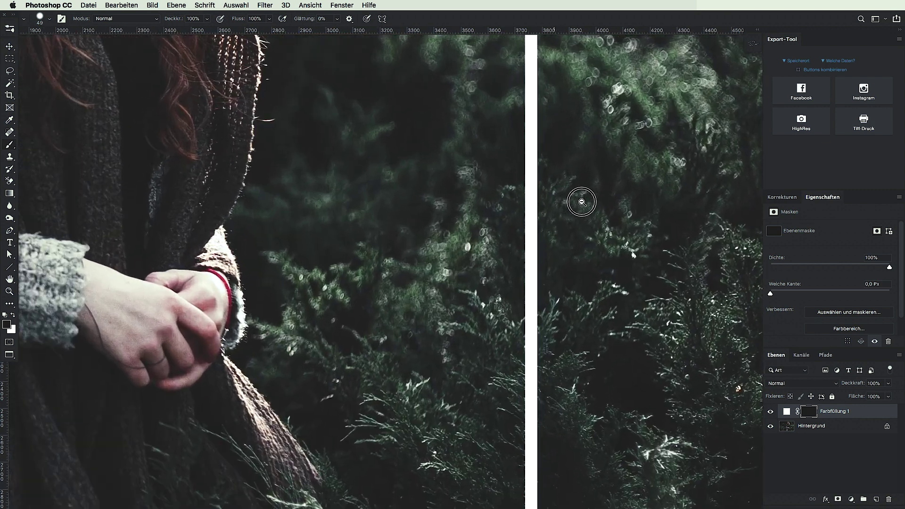
{"action": "scroll", "coordinate": [580, 200], "scroll_direction": "up", "scroll_amount": 2}
{"action": "left_click_drag", "start_coordinate": [854, 382], "coordinate": [843, 383]}
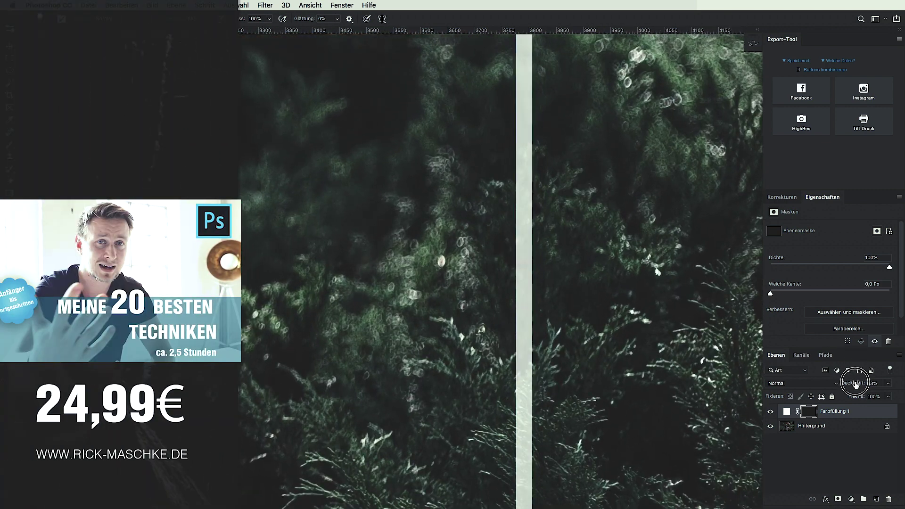
{"action": "left_click_drag", "start_coordinate": [529, 161], "coordinate": [573, 158]}
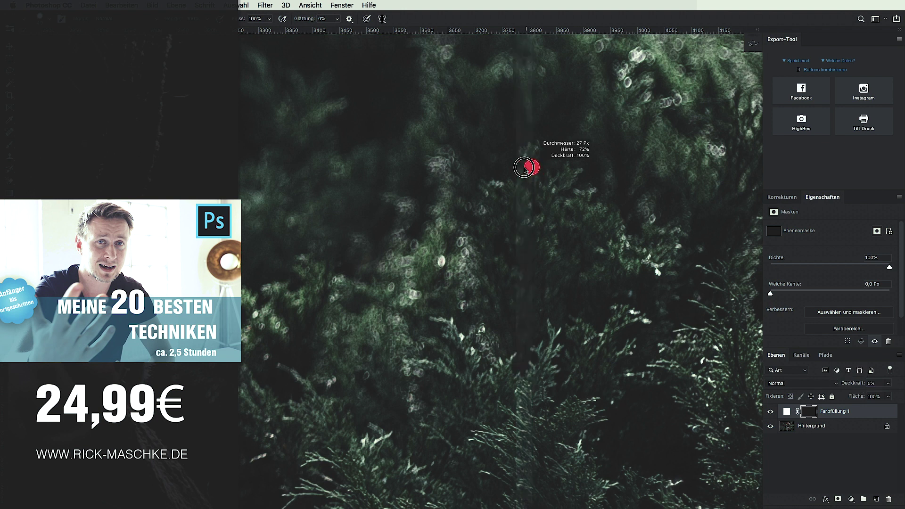
{"action": "scroll", "coordinate": [573, 158], "scroll_direction": "up", "scroll_amount": 3}
{"action": "left_click_drag", "start_coordinate": [503, 120], "coordinate": [519, 125]}
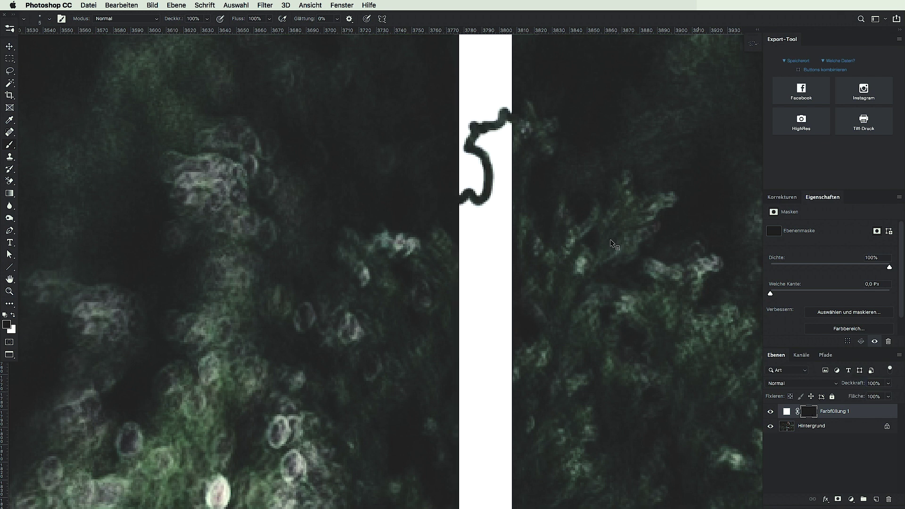
{"action": "mouse_move", "coordinate": [518, 127]}
{"action": "left_mouse_down"}
{"action": "mouse_move", "coordinate": [501, 125]}
{"action": "mouse_move", "coordinate": [480, 141]}
{"action": "mouse_move", "coordinate": [503, 146]}
{"action": "mouse_move", "coordinate": [507, 177]}
{"action": "mouse_move", "coordinate": [496, 198]}
{"action": "mouse_move", "coordinate": [468, 202]}
{"action": "mouse_move", "coordinate": [473, 216]}
{"action": "mouse_move", "coordinate": [474, 204]}
{"action": "mouse_move", "coordinate": [486, 216]}
{"action": "left_mouse_up"}
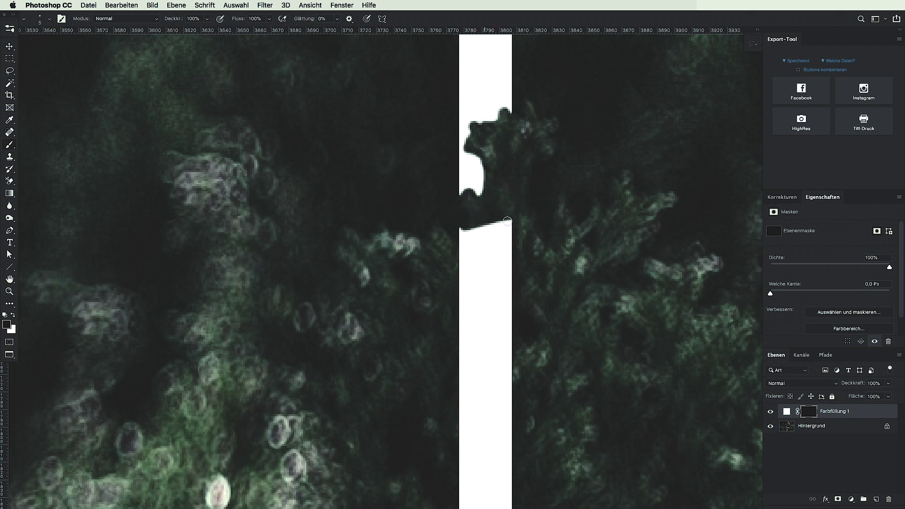
- With a 100 px brush, hide the bottom bar's right part behind the foliage
{"action": "scroll", "coordinate": [528, 227], "scroll_direction": "down", "scroll_amount": 3}
{"action": "scroll", "coordinate": [472, 250], "scroll_direction": "down", "scroll_amount": 5}
{"action": "scroll", "coordinate": [419, 277], "scroll_direction": "down", "scroll_amount": 5}
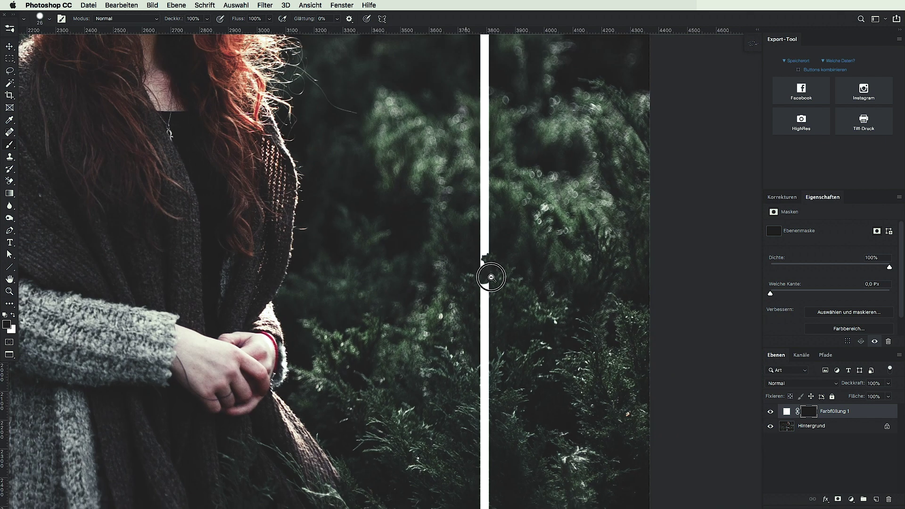
{"action": "scroll", "coordinate": [489, 277], "scroll_direction": "down", "scroll_amount": 5}
{"action": "scroll", "coordinate": [528, 196], "scroll_direction": "down", "scroll_amount": 2}
{"action": "key", "text": "ctrl+r"}
{"action": "mouse_move", "coordinate": [549, 160]}
{"action": "left_mouse_down"}
{"action": "mouse_move", "coordinate": [571, 160]}
{"action": "mouse_move", "coordinate": [549, 192]}
{"action": "mouse_move", "coordinate": [550, 356]}
{"action": "mouse_move", "coordinate": [618, 381]}
{"action": "left_mouse_up"}
{"action": "mouse_move", "coordinate": [535, 334]}
{"action": "left_mouse_down"}
{"action": "mouse_move", "coordinate": [543, 340]}
{"action": "mouse_move", "coordinate": [532, 306]}
{"action": "mouse_move", "coordinate": [521, 324]}
{"action": "left_mouse_up"}
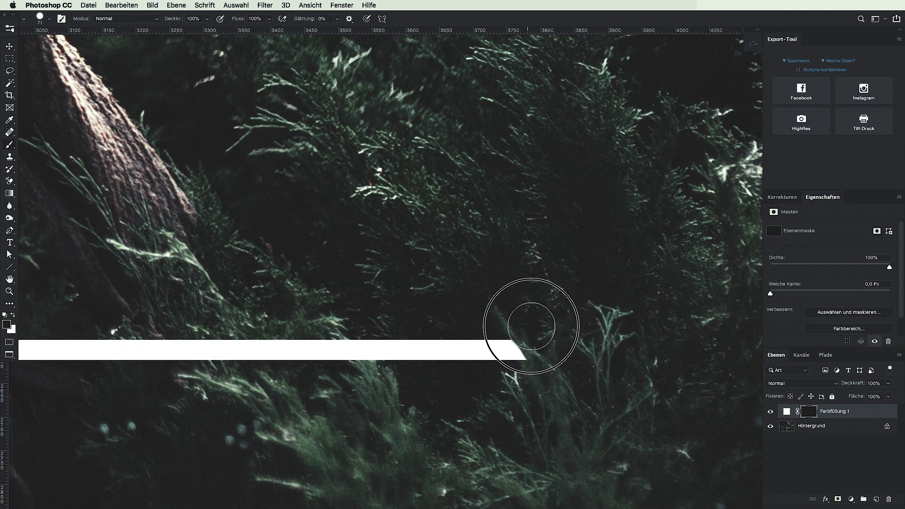
{"action": "mouse_move", "coordinate": [547, 350]}
{"action": "left_mouse_down"}
{"action": "mouse_move", "coordinate": [436, 317]}
{"action": "mouse_move", "coordinate": [460, 348]}
{"action": "mouse_move", "coordinate": [513, 343]}
{"action": "left_mouse_up"}
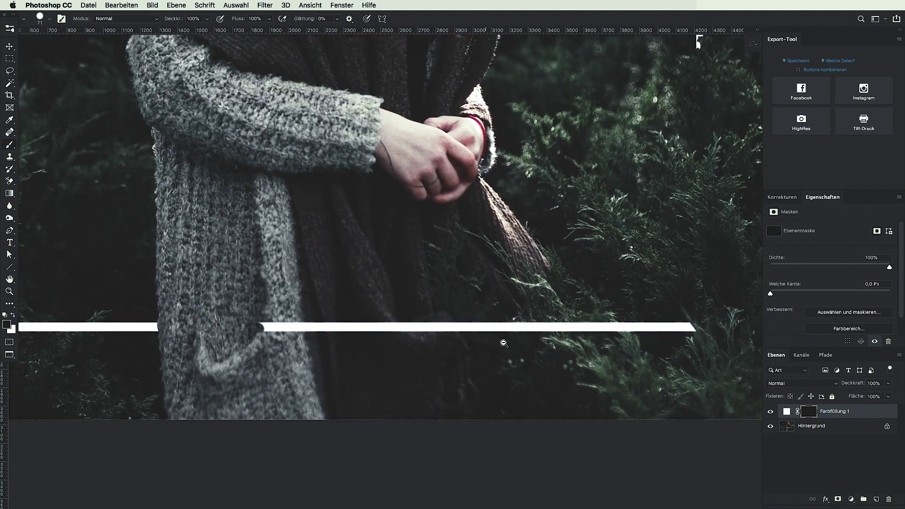
{"action": "mouse_move", "coordinate": [251, 322]}
{"action": "left_mouse_down"}
{"action": "mouse_move", "coordinate": [531, 324]}
{"action": "mouse_move", "coordinate": [619, 338]}
{"action": "mouse_move", "coordinate": [509, 313]}
{"action": "left_mouse_up"}
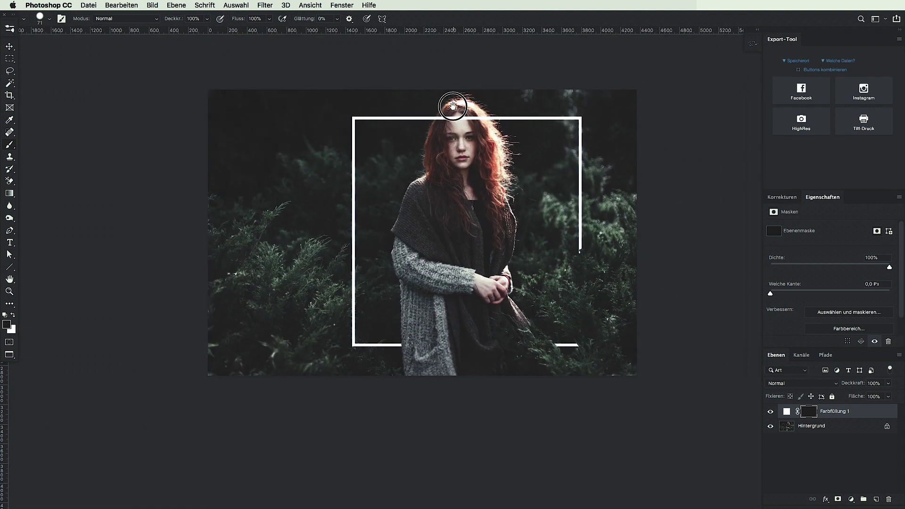
- Paint out the frame's top bar where the red hair crosses it, redoing one stroke
{"action": "left_click_drag", "start_coordinate": [464, 92], "coordinate": [503, 114]}
{"action": "left_click_drag", "start_coordinate": [389, 170], "coordinate": [409, 162]}
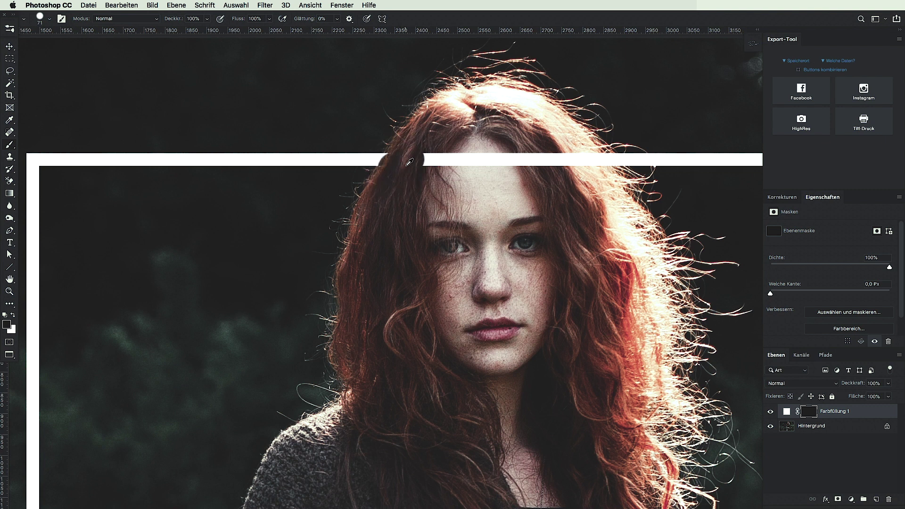
{"action": "key", "text": "bracketleft"}
{"action": "key", "text": "bracketleft"}
{"action": "key", "text": "bracketleft"}
{"action": "key", "text": "ctrl+z"}
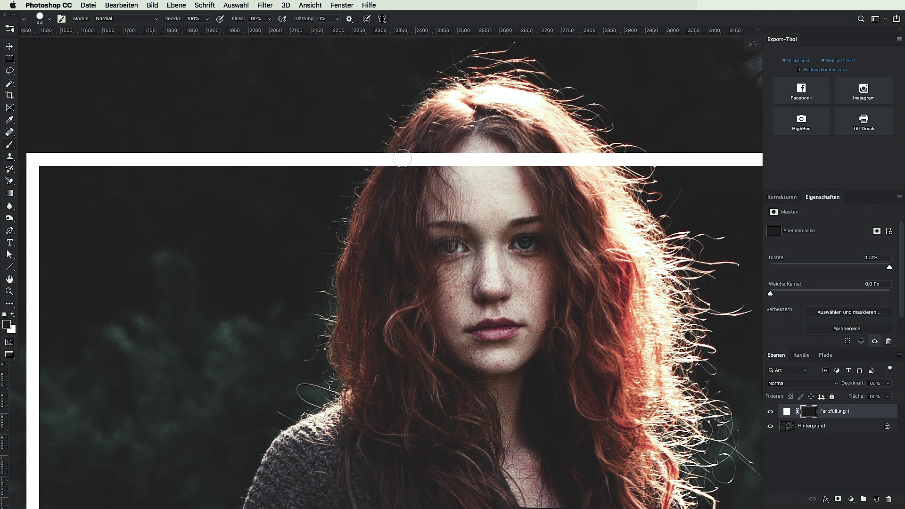
{"action": "mouse_move", "coordinate": [397, 162]}
{"action": "left_mouse_down"}
{"action": "mouse_move", "coordinate": [390, 168]}
{"action": "mouse_move", "coordinate": [418, 157]}
{"action": "mouse_move", "coordinate": [594, 163]}
{"action": "left_mouse_up"}
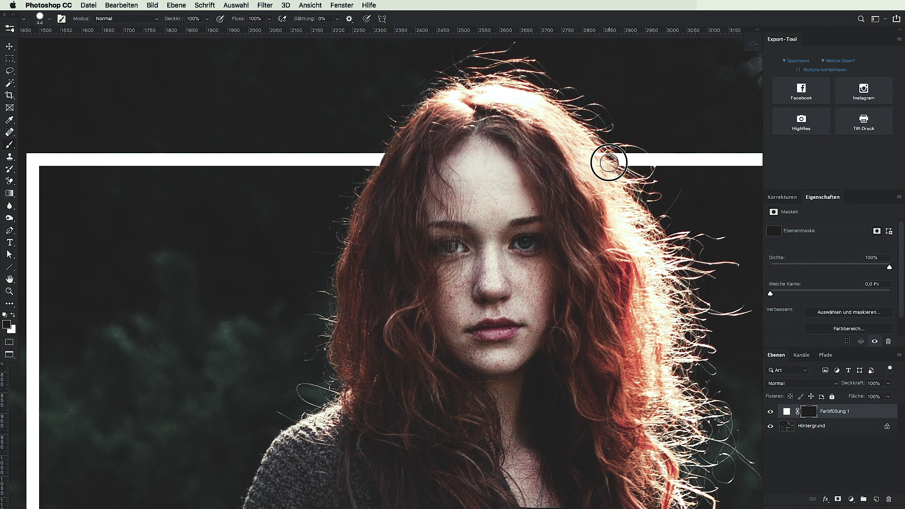
{"action": "key", "text": "ctrl+minus"}
{"action": "key", "text": "ctrl+minus"}
{"action": "key", "text": "ctrl+minus"}
{"action": "left_click_drag", "start_coordinate": [581, 230], "coordinate": [587, 237]}
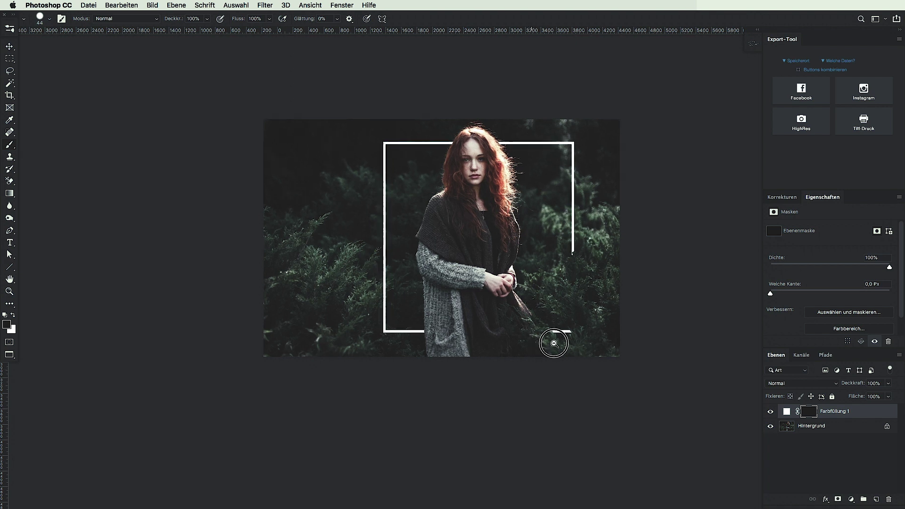
{"action": "left_click_drag", "start_coordinate": [552, 343], "coordinate": [582, 343]}
{"action": "key", "text": "m"}
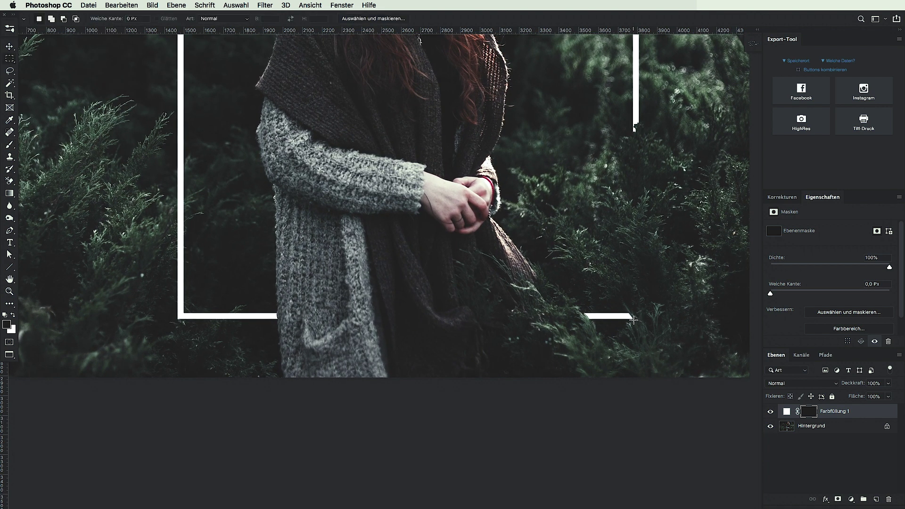
{"action": "left_click_drag", "start_coordinate": [622, 319], "coordinate": [184, 316]}
{"action": "key", "text": "ctrl+d"}
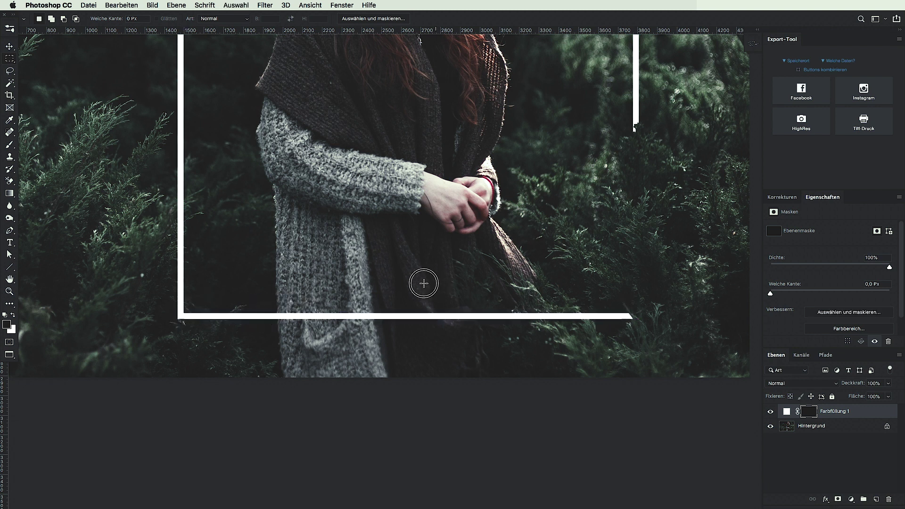
{"action": "scroll", "coordinate": [423, 283], "scroll_direction": "down", "scroll_amount": 5}
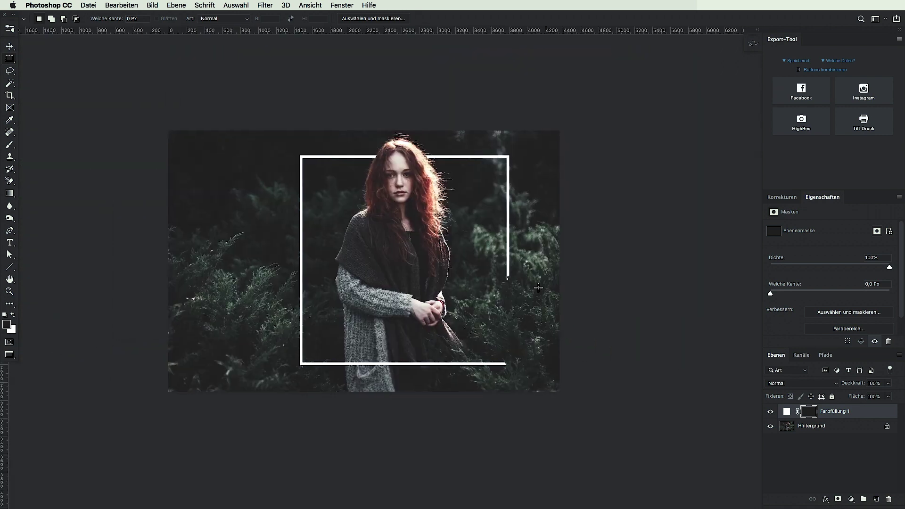